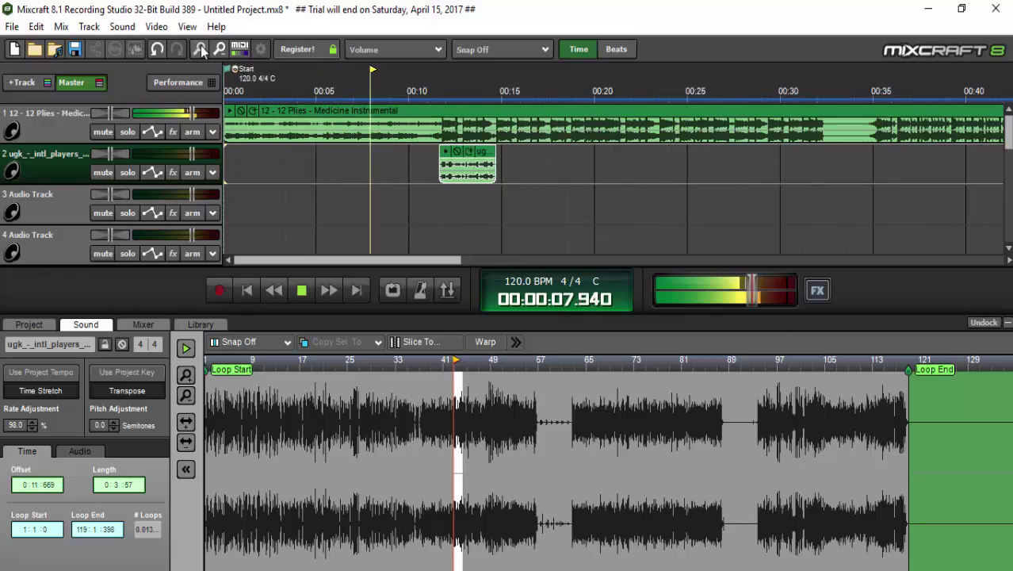
Copy the acapella clip near 0:11 on track 2 and paste a duplicate starting at about 0:17.55
{"action": "left_click", "coordinate": [197, 49]}
{"action": "left_click_drag", "start_coordinate": [339, 260], "coordinate": [385, 263]}
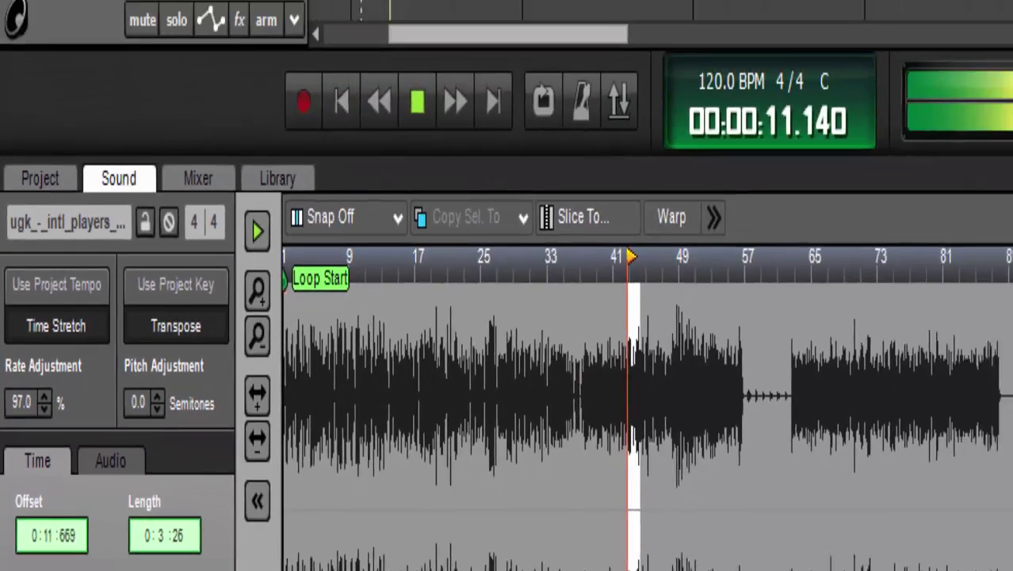
{"action": "right_click", "coordinate": [341, 135]}
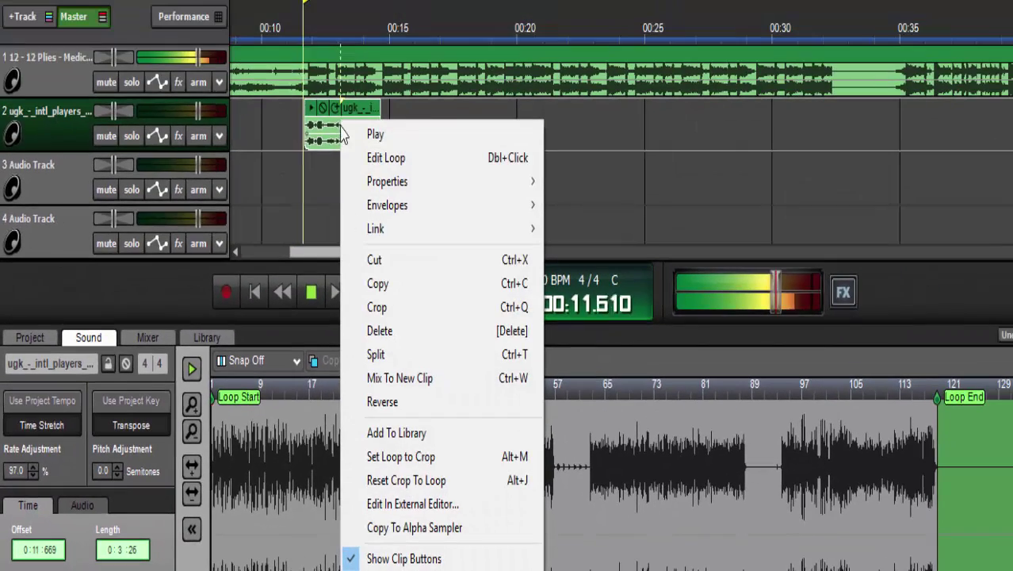
{"action": "left_click", "coordinate": [380, 283]}
{"action": "right_click", "coordinate": [505, 125]}
{"action": "left_click", "coordinate": [542, 263]}
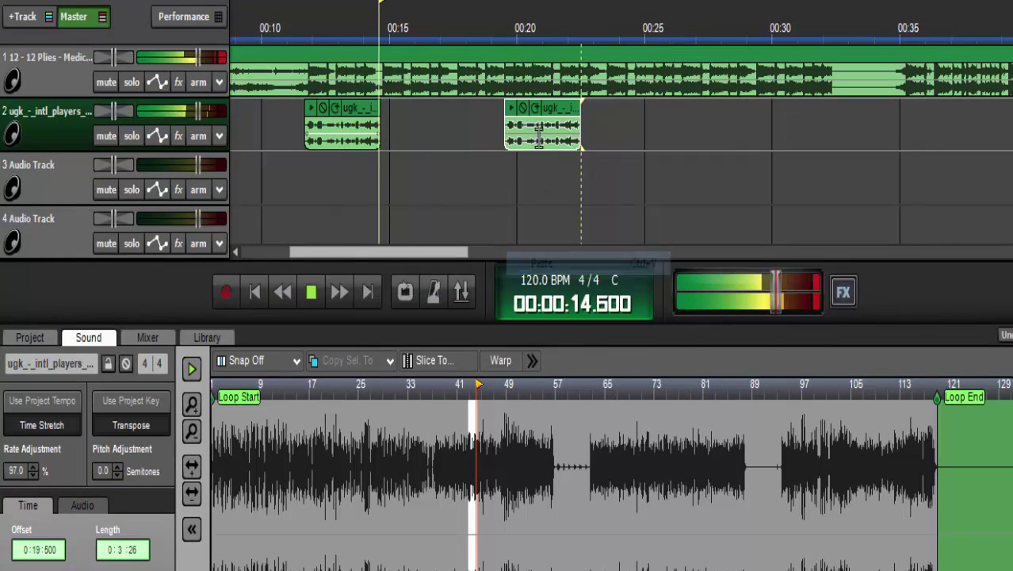
{"action": "left_click_drag", "start_coordinate": [566, 121], "coordinate": [517, 121]}
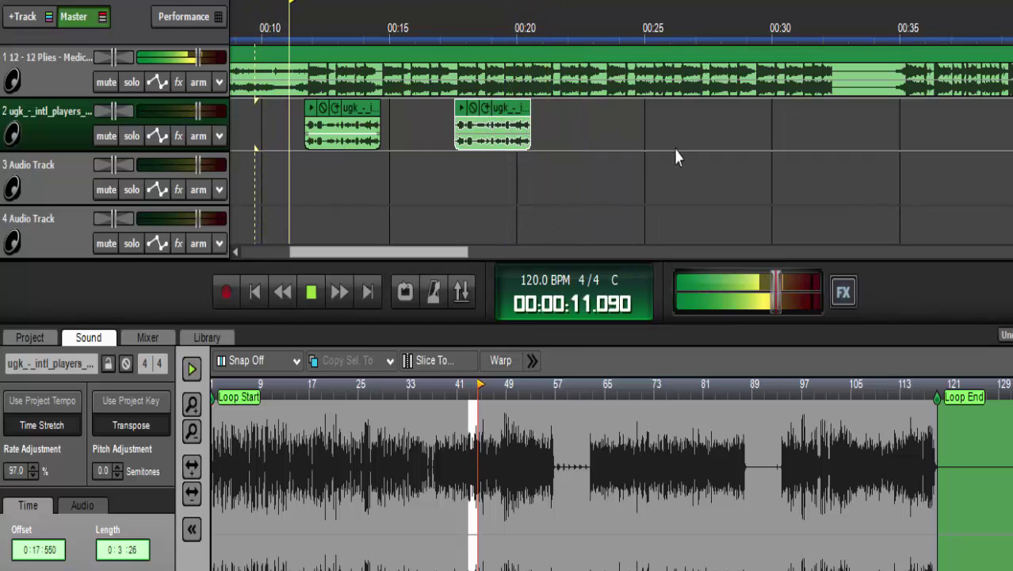
Paste a further copy of the acapella clip on track 2 and align it to start at about 0:23.4
{"action": "right_click", "coordinate": [659, 114]}
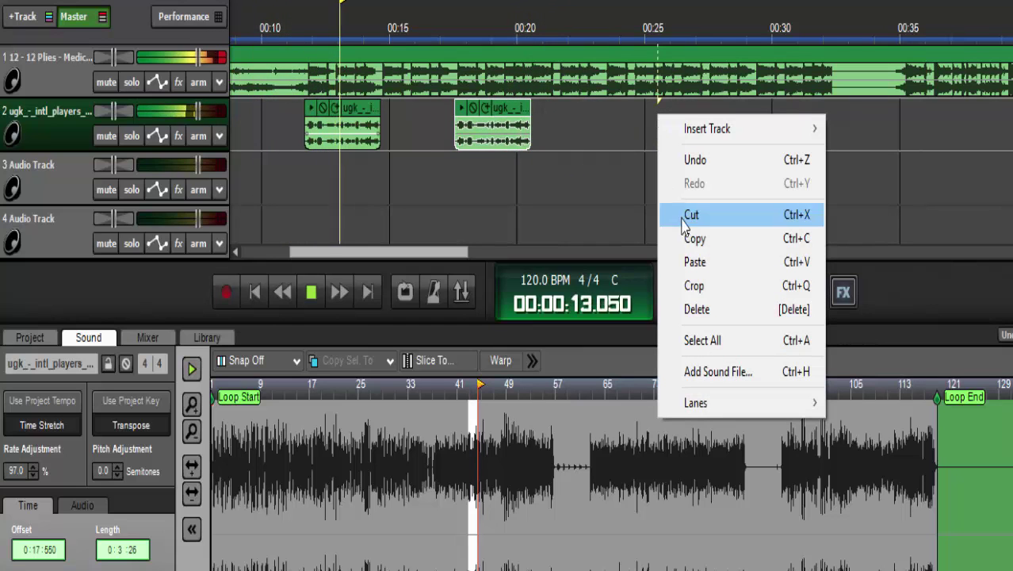
{"action": "left_click", "coordinate": [688, 263]}
{"action": "left_click_drag", "start_coordinate": [413, 254], "coordinate": [435, 260]}
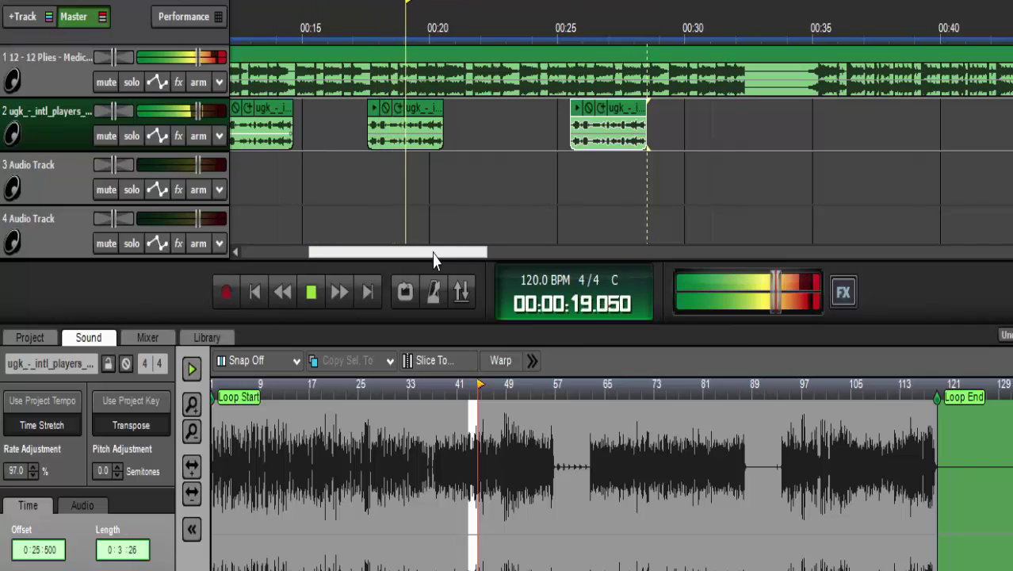
{"action": "left_click_drag", "start_coordinate": [435, 260], "coordinate": [452, 260]}
{"action": "left_click_drag", "start_coordinate": [541, 119], "coordinate": [493, 120]}
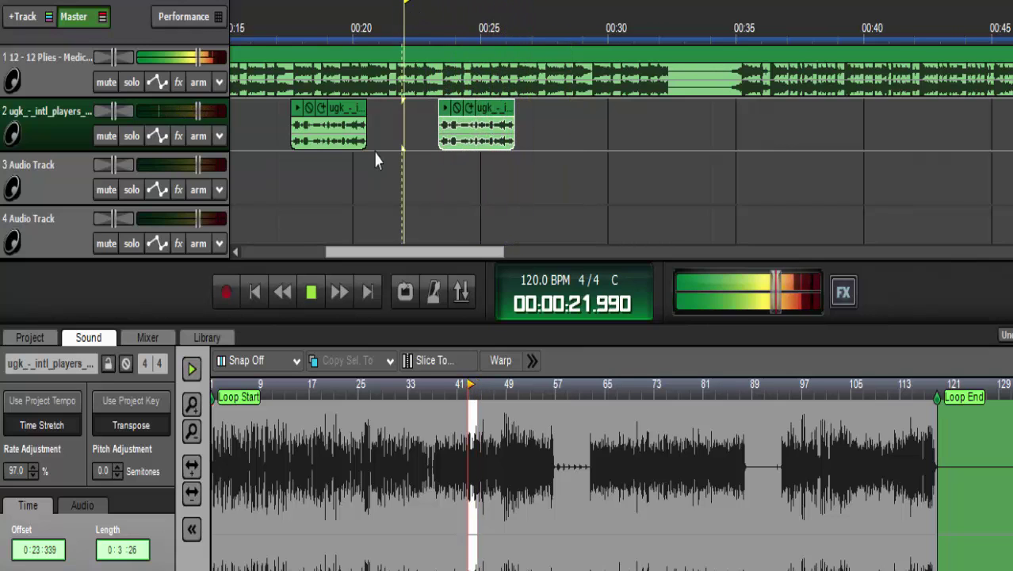
{"action": "right_click", "coordinate": [622, 120]}
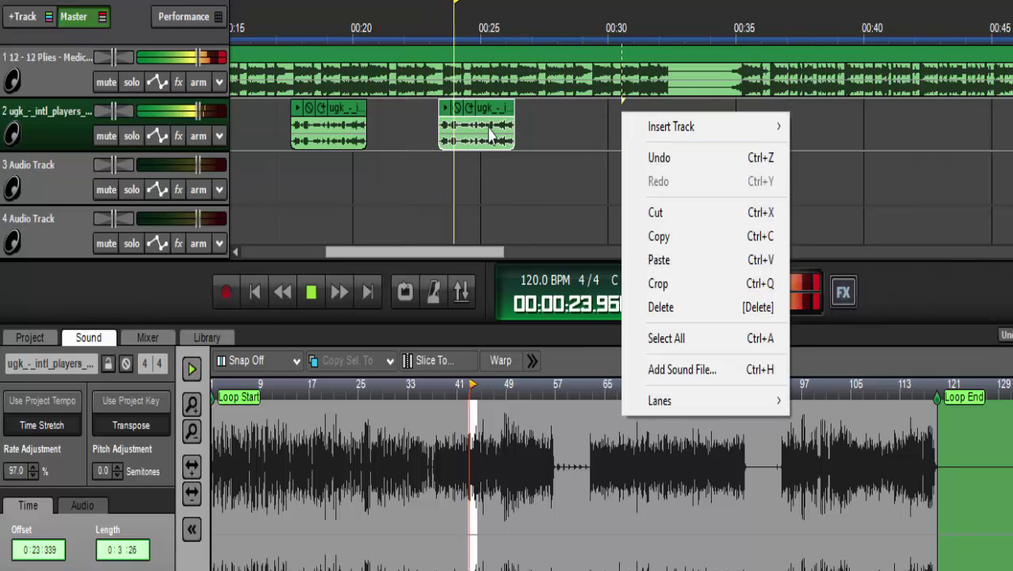
{"action": "left_click", "coordinate": [482, 120]}
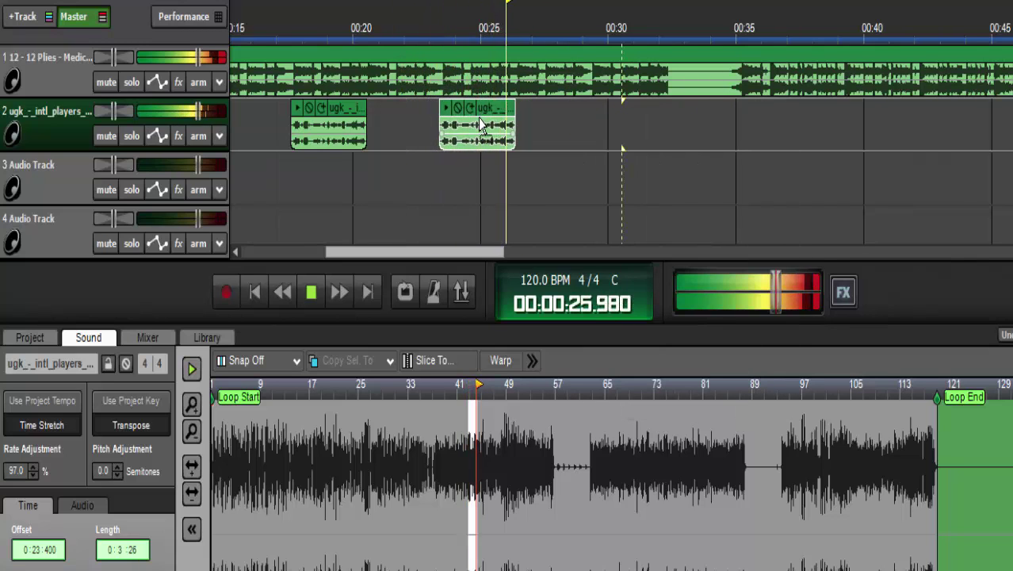
{"action": "left_click", "coordinate": [421, 67]}
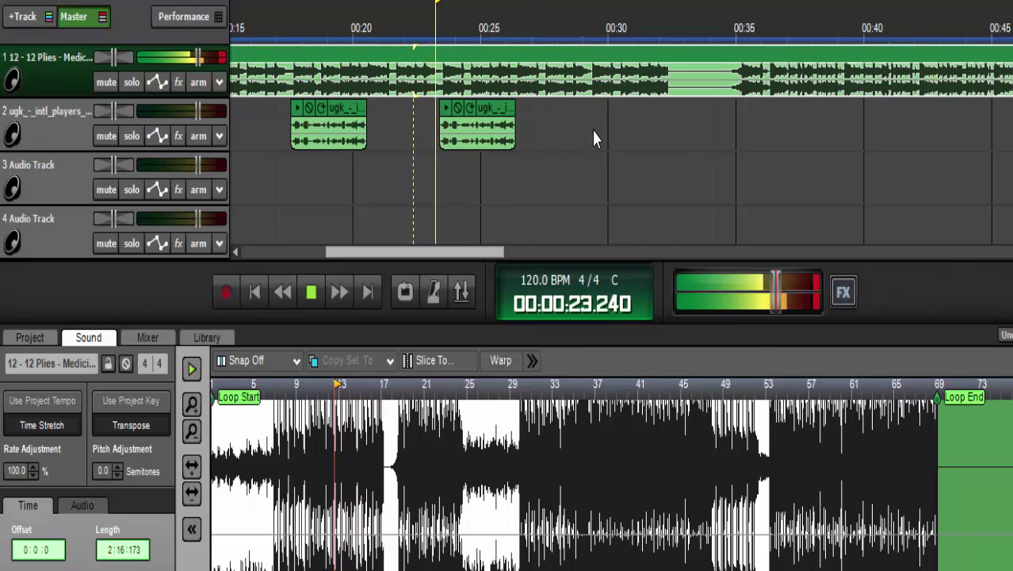
Paste another copy of the acapella clip on track 2, starting at about 0:29.28
{"action": "right_click", "coordinate": [593, 131]}
{"action": "left_click", "coordinate": [623, 273]}
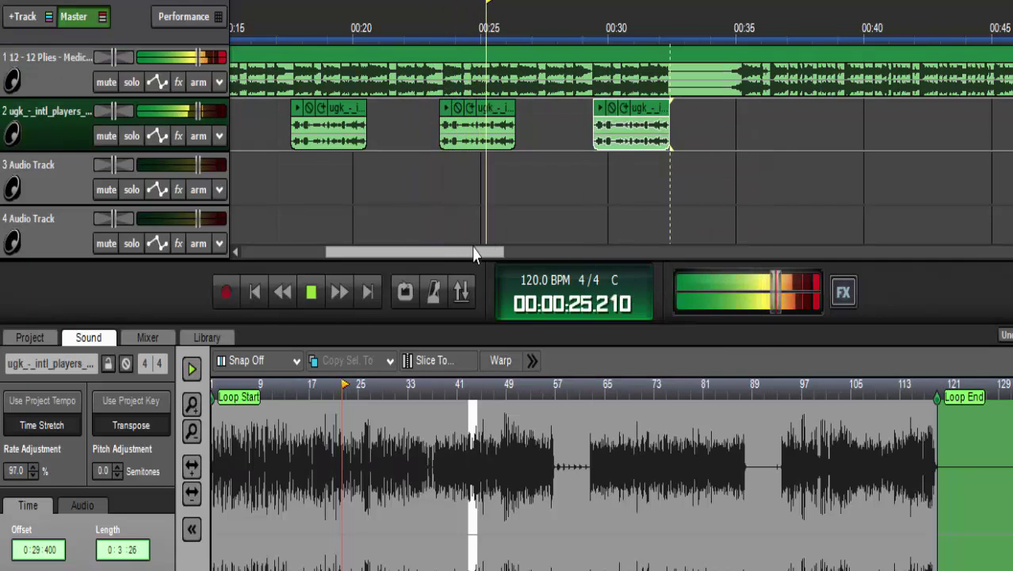
{"action": "left_click_drag", "start_coordinate": [474, 254], "coordinate": [510, 254]}
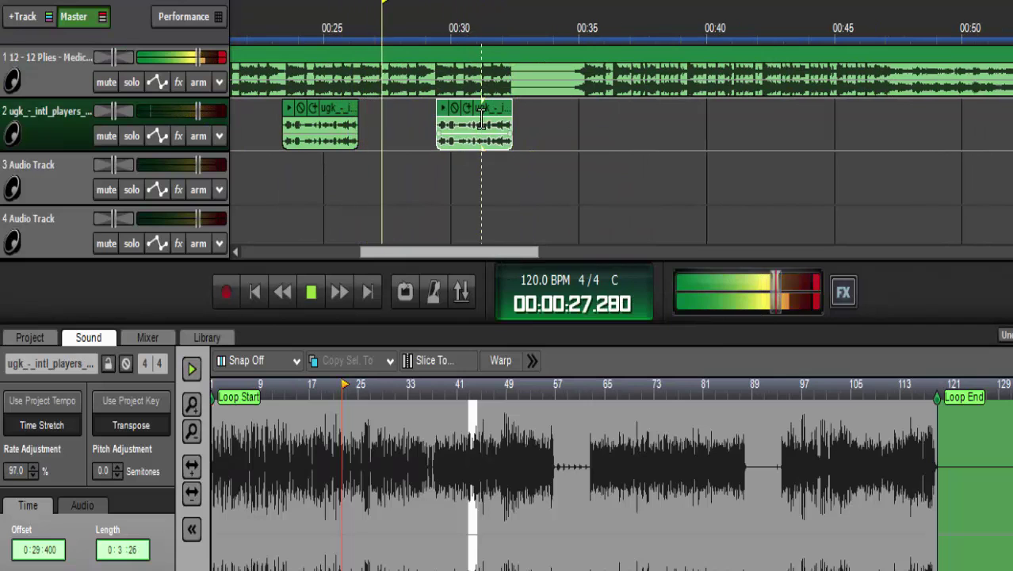
{"action": "left_click_drag", "start_coordinate": [481, 114], "coordinate": [478, 116]}
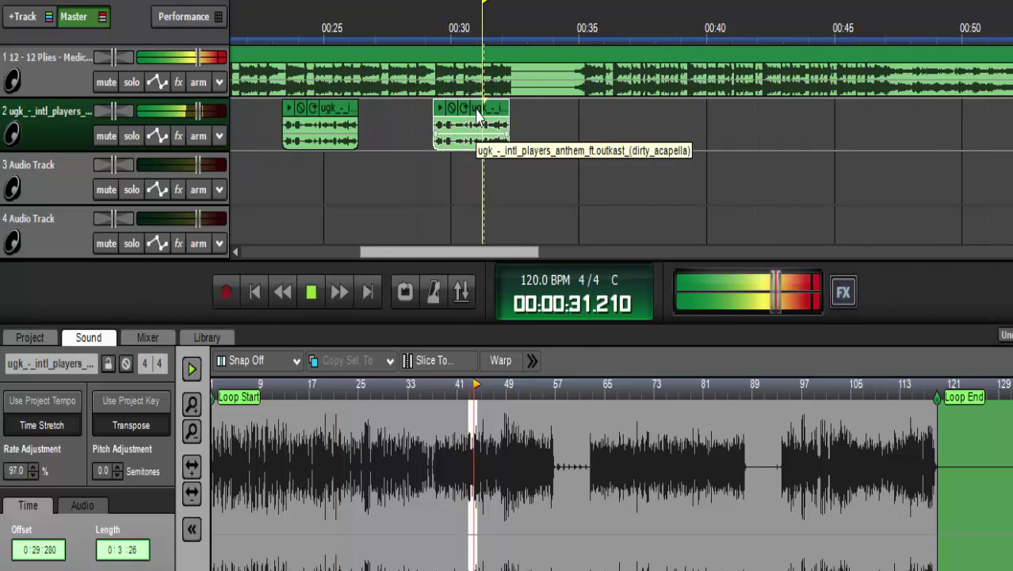
Paste the acapella clip after the instrumental's break, start it at about 0:35.07, and play back its entry
{"action": "right_click", "coordinate": [582, 110]}
{"action": "left_click", "coordinate": [622, 257]}
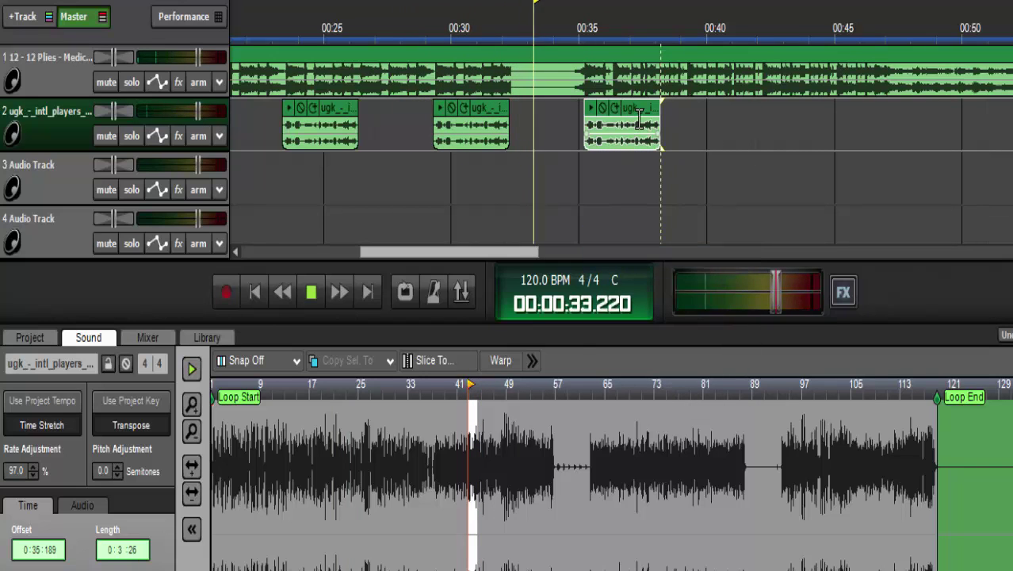
{"action": "left_click_drag", "start_coordinate": [641, 120], "coordinate": [638, 119]}
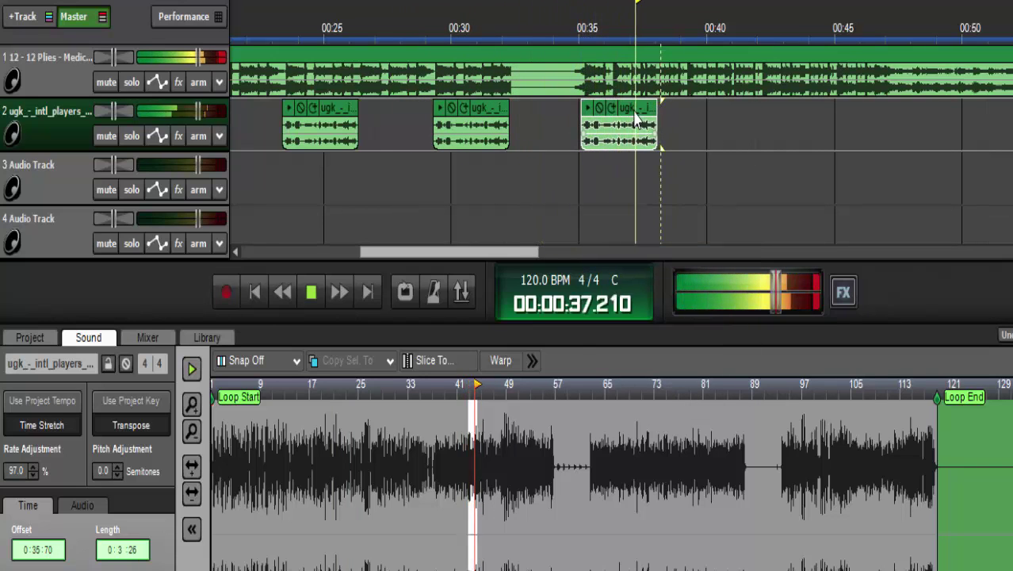
{"action": "left_click", "coordinate": [554, 40]}
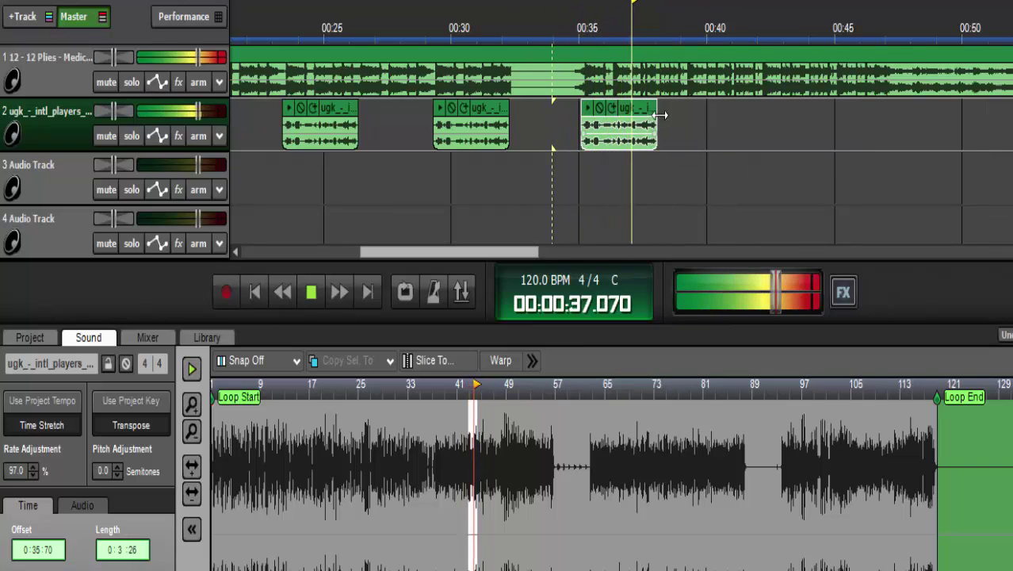
{"action": "left_click_drag", "start_coordinate": [660, 116], "coordinate": [657, 138]}
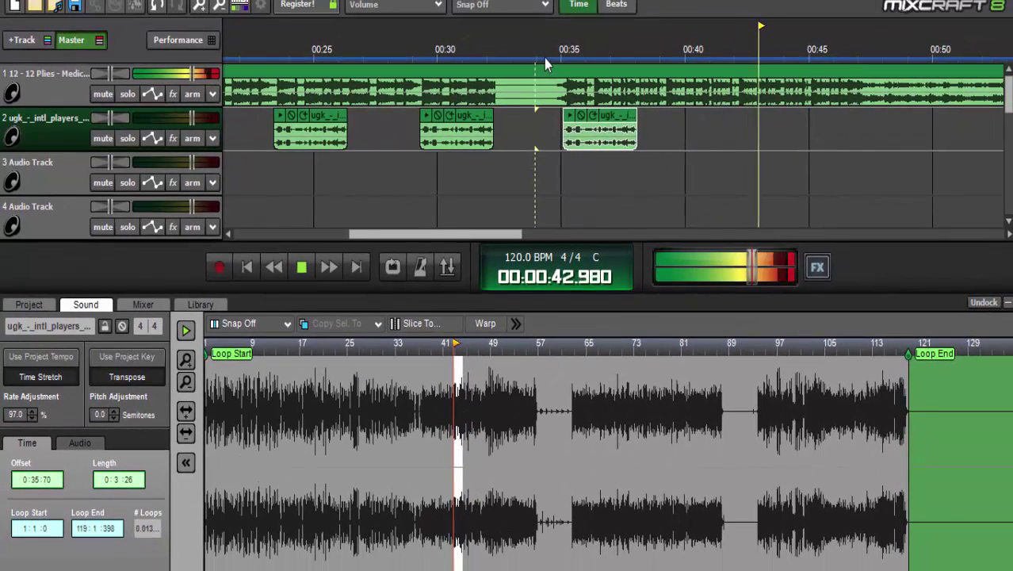
{"action": "left_click", "coordinate": [544, 59]}
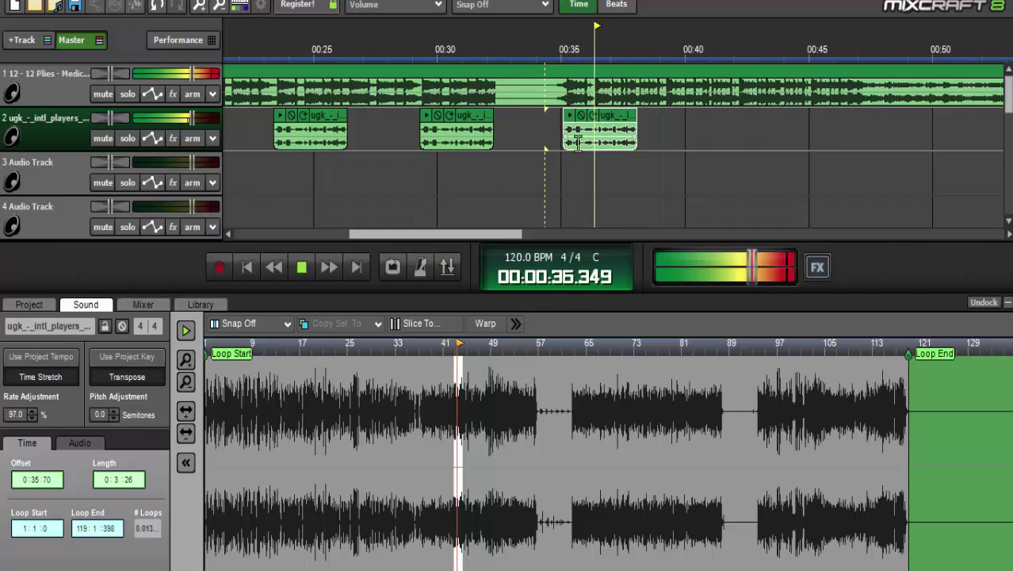
Try a further acapella copy directly after the 0:35 clip, at about 0:38.25, listen to the section, and cut the copy
{"action": "left_click_drag", "start_coordinate": [498, 234], "coordinate": [508, 235]}
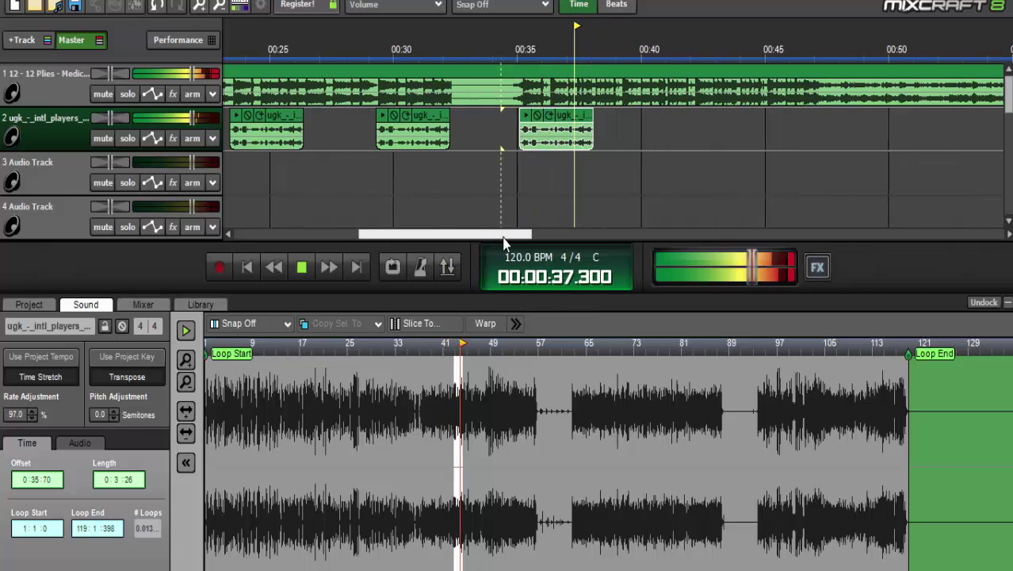
{"action": "right_click", "coordinate": [598, 136]}
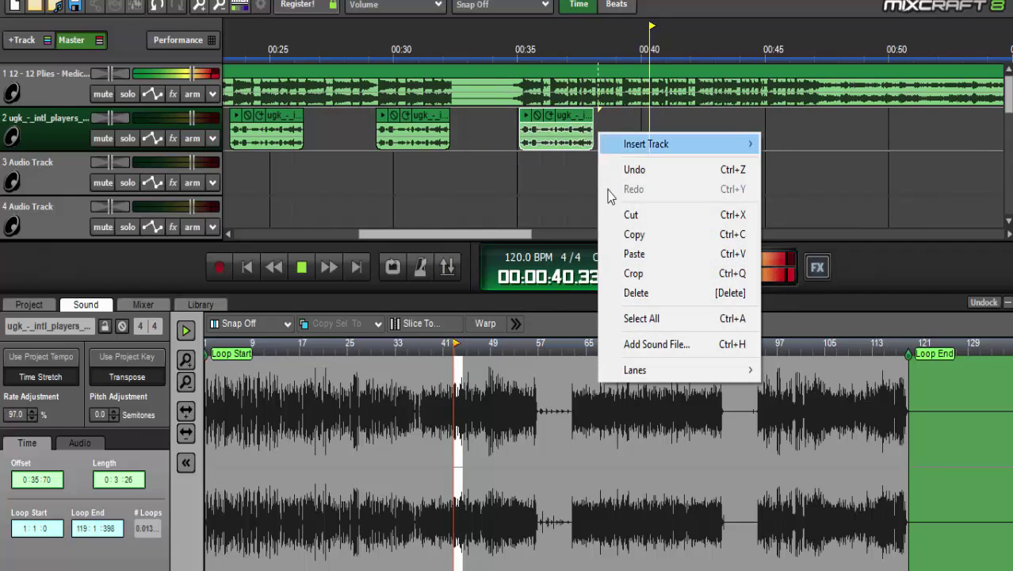
{"action": "left_click", "coordinate": [624, 254]}
{"action": "left_click", "coordinate": [485, 141]}
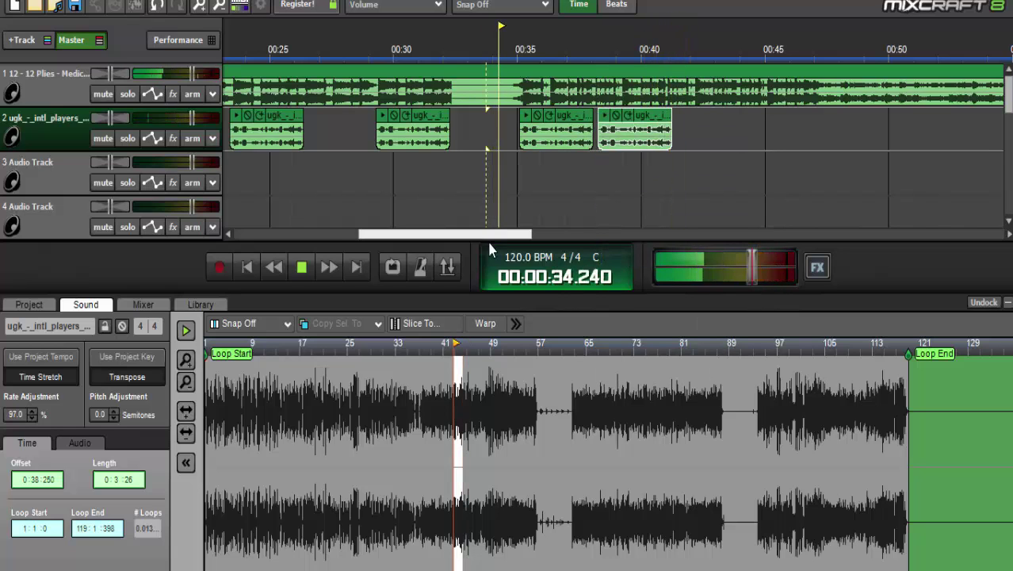
{"action": "left_click_drag", "start_coordinate": [493, 236], "coordinate": [525, 236]}
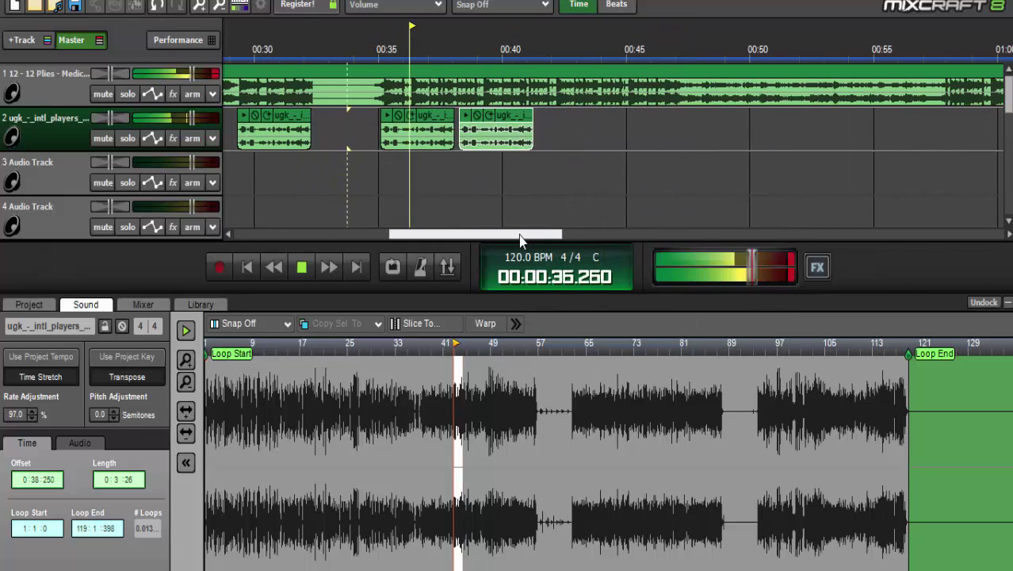
{"action": "left_click", "coordinate": [801, 60]}
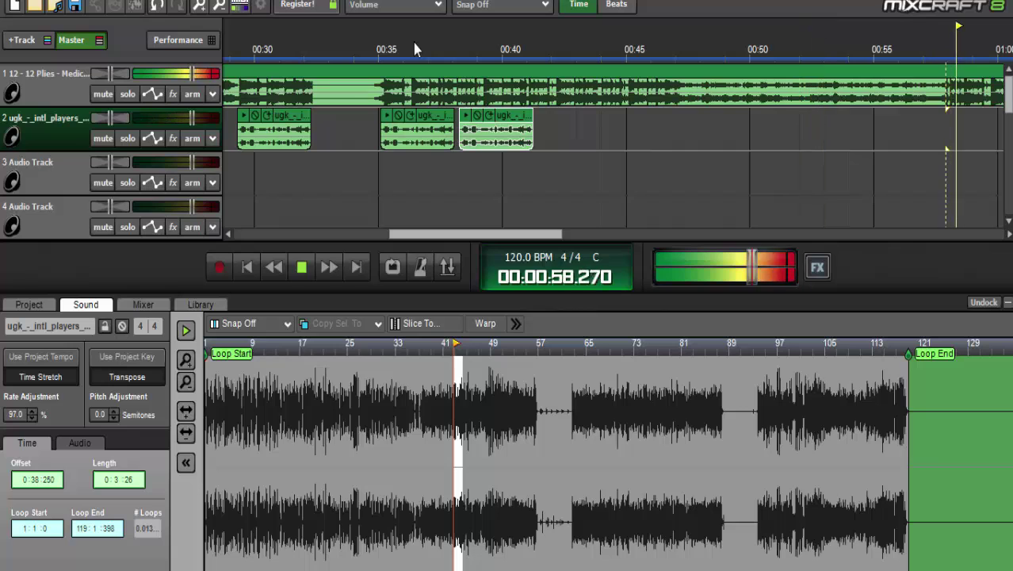
{"action": "left_click", "coordinate": [359, 54]}
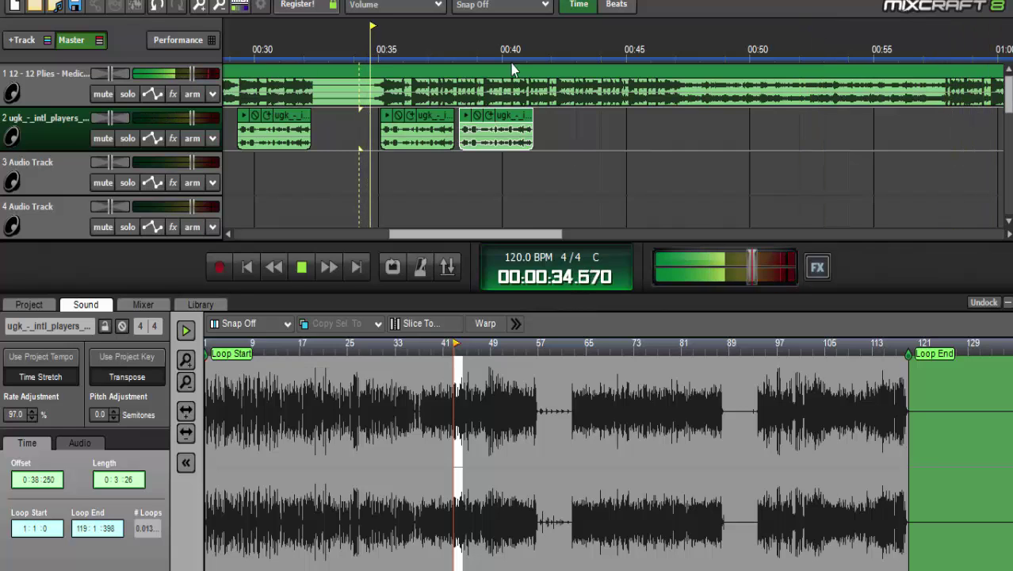
{"action": "right_click", "coordinate": [508, 131]}
{"action": "left_click", "coordinate": [543, 240]}
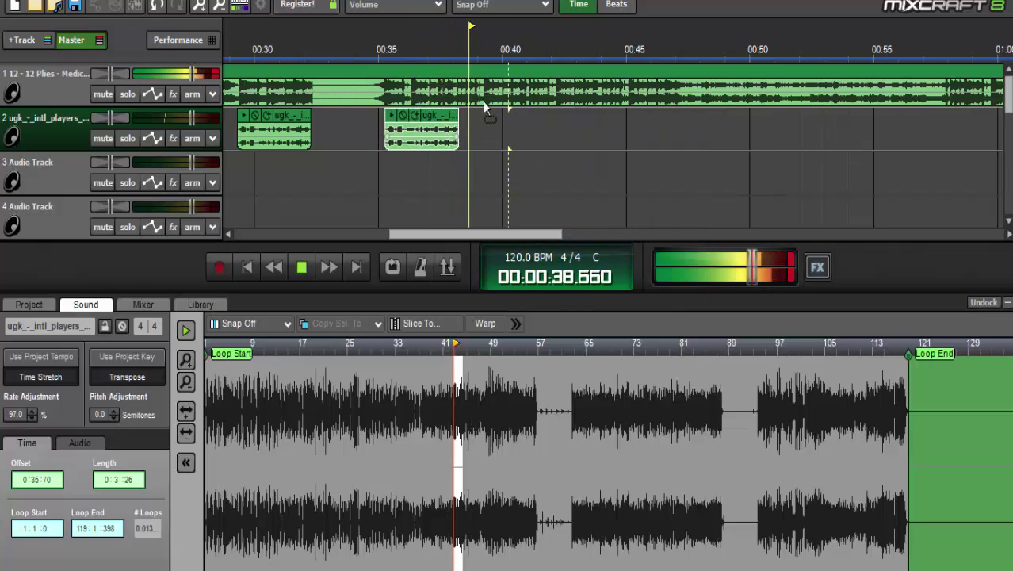
Re-trim the last clip's start to an earlier acapella passage, about 12.87 seconds long, and move the clip to about 0:34.17
{"action": "left_click_drag", "start_coordinate": [486, 108], "coordinate": [375, 192]}
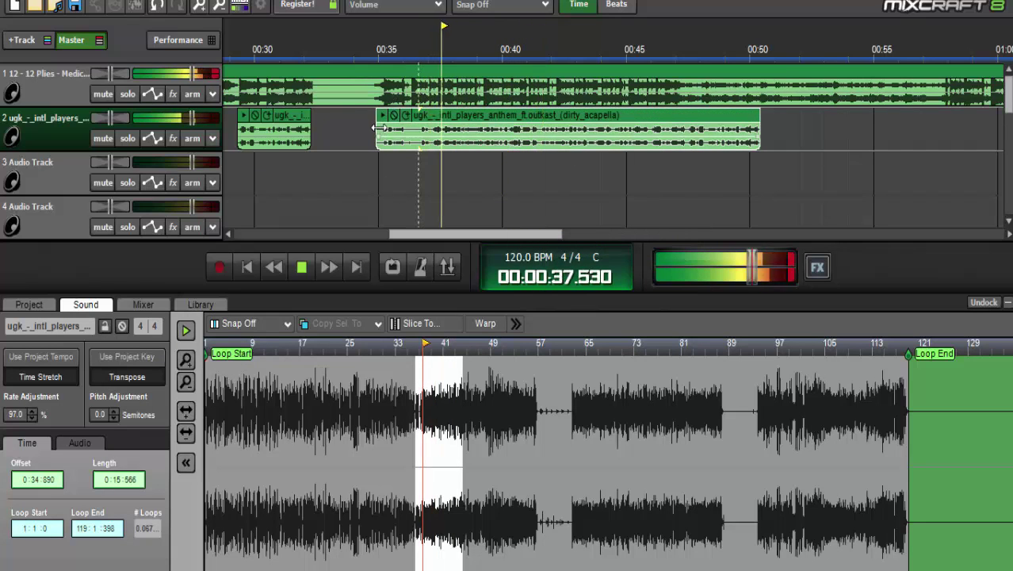
{"action": "left_click_drag", "start_coordinate": [381, 128], "coordinate": [445, 141]}
{"action": "left_click", "coordinate": [439, 37]}
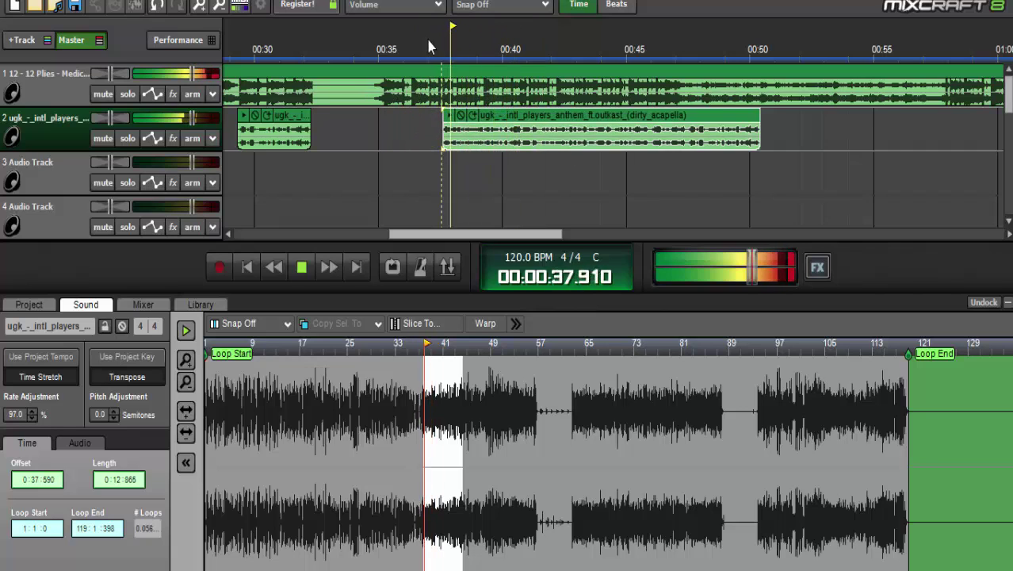
{"action": "left_click", "coordinate": [359, 53]}
{"action": "left_click_drag", "start_coordinate": [515, 119], "coordinate": [431, 117]}
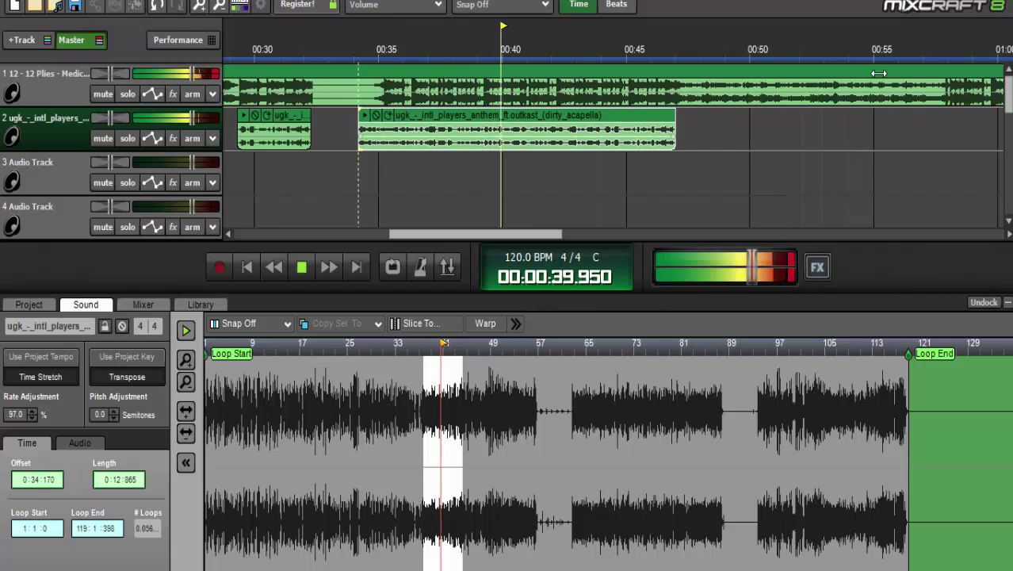
Extend the last acapella clip to about 21 seconds and pull its start back to about 0:34.05
{"action": "left_click_drag", "start_coordinate": [879, 73], "coordinate": [878, 73]}
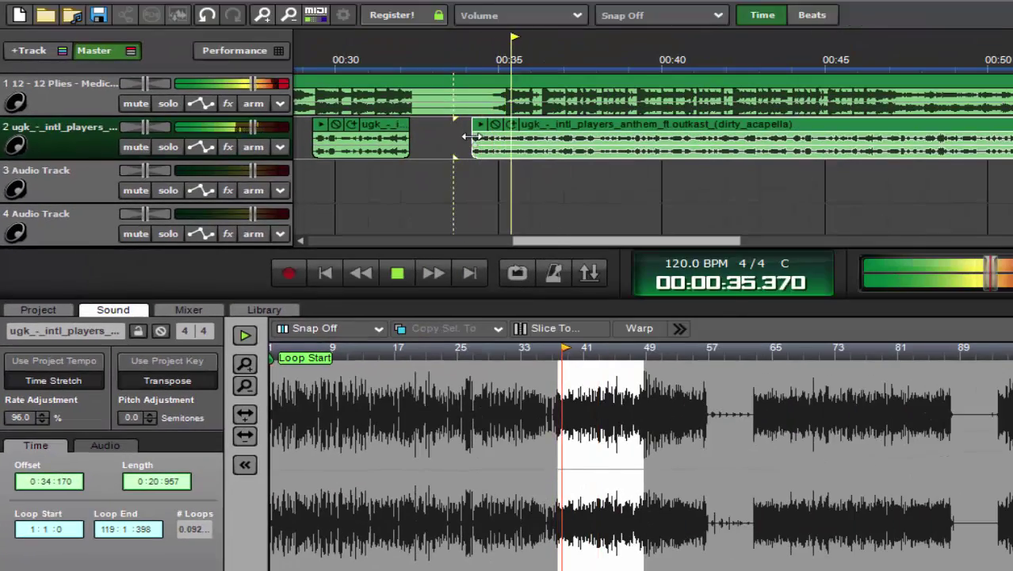
{"action": "left_click_drag", "start_coordinate": [470, 136], "coordinate": [466, 136]}
{"action": "left_click", "coordinate": [463, 55]}
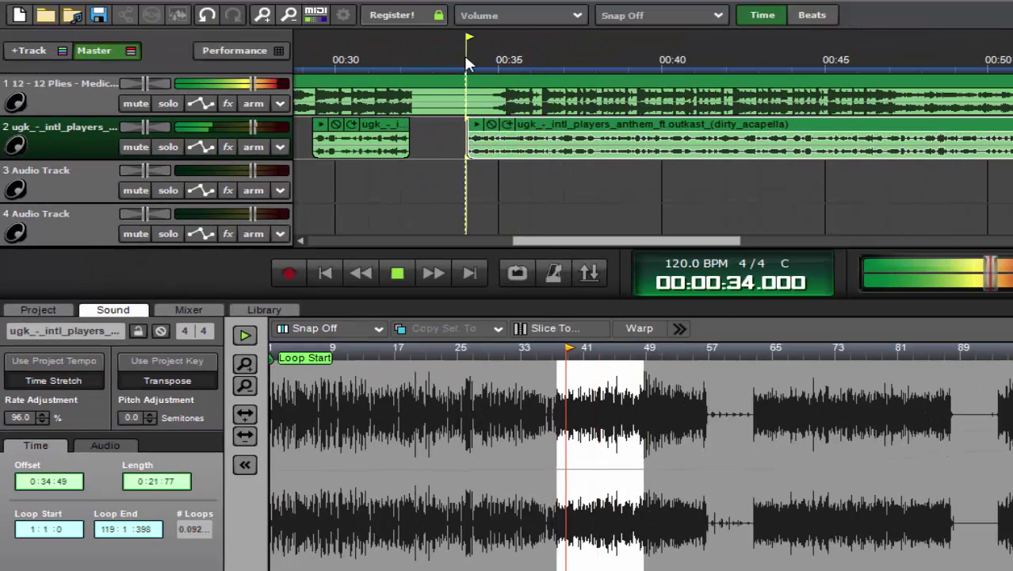
Trim the start of the long acapella clip slightly and play back the transition from the break to check its timing
{"action": "left_click", "coordinate": [267, 14]}
{"action": "left_click", "coordinate": [621, 59]}
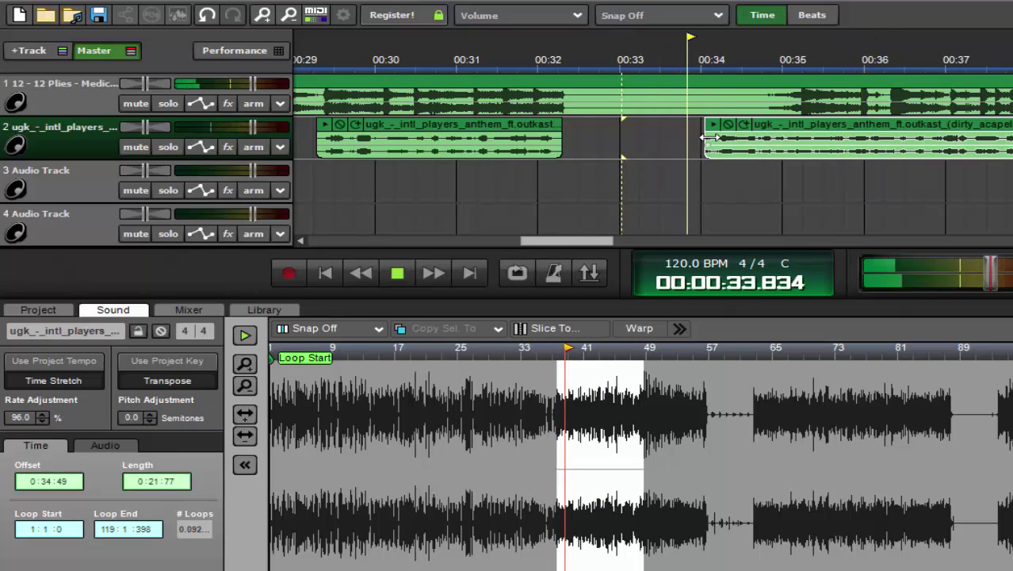
{"action": "mouse_move", "coordinate": [704, 137]}
{"action": "left_mouse_down"}
{"action": "mouse_move", "coordinate": [666, 137]}
{"action": "mouse_move", "coordinate": [735, 137]}
{"action": "left_mouse_up"}
{"action": "left_click", "coordinate": [646, 39]}
{"action": "left_click", "coordinate": [676, 32]}
{"action": "left_click", "coordinate": [703, 63]}
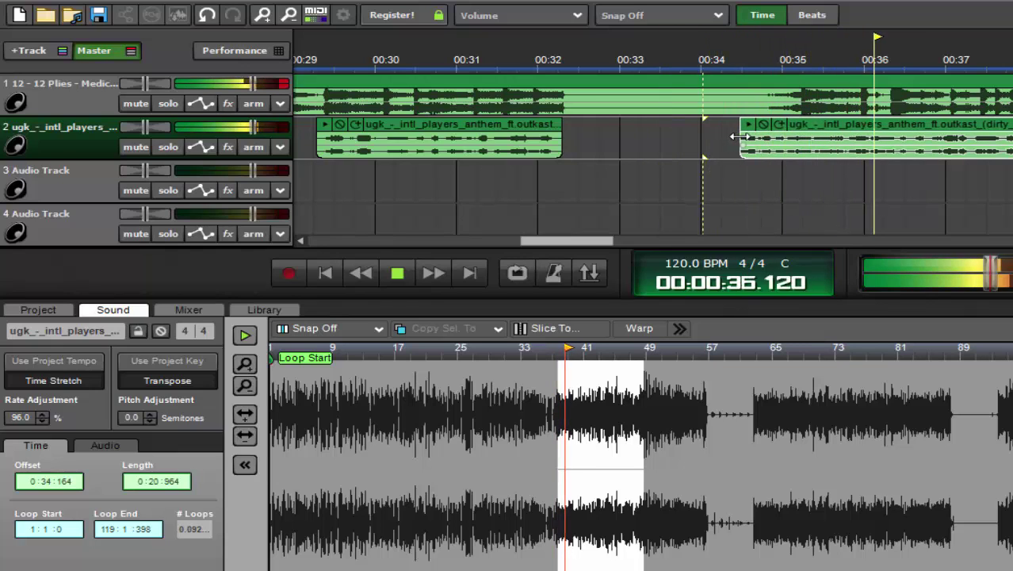
{"action": "left_click", "coordinate": [730, 59]}
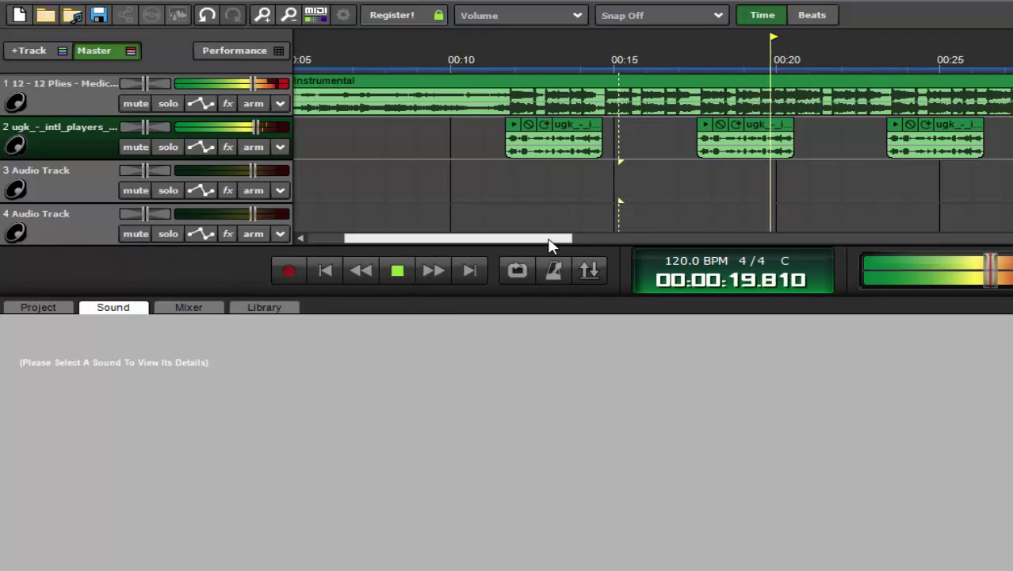
Copy the short acapella clip at about 0:29 and paste it on track 3 at about 1:10.7, after the long clip
{"action": "left_click_drag", "start_coordinate": [550, 242], "coordinate": [655, 250]}
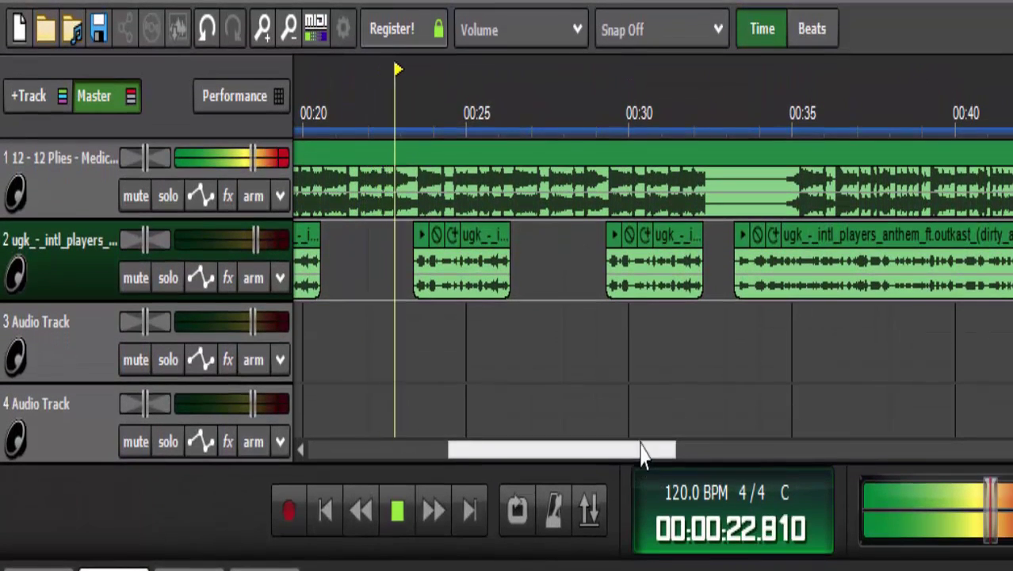
{"action": "right_click", "coordinate": [635, 260]}
{"action": "left_click", "coordinate": [662, 507]}
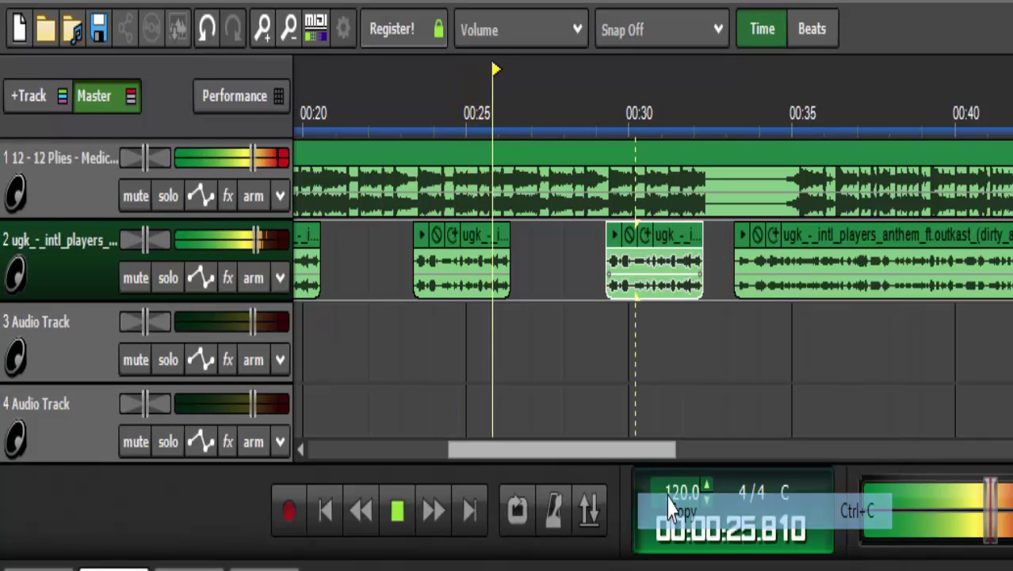
{"action": "left_click", "coordinate": [290, 32]}
{"action": "left_click", "coordinate": [290, 31]}
{"action": "left_click", "coordinate": [290, 32]}
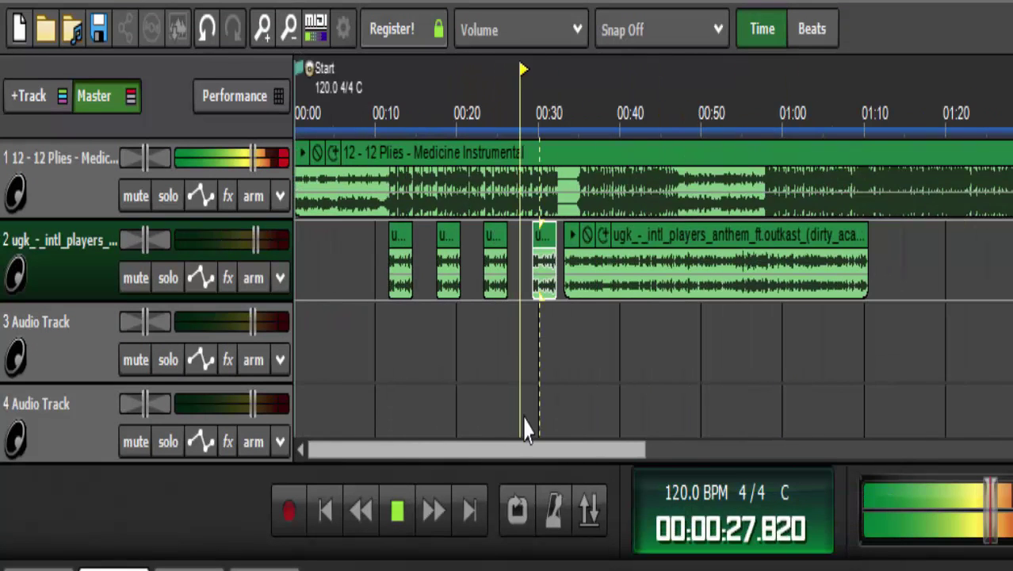
{"action": "left_click_drag", "start_coordinate": [505, 444], "coordinate": [562, 460]}
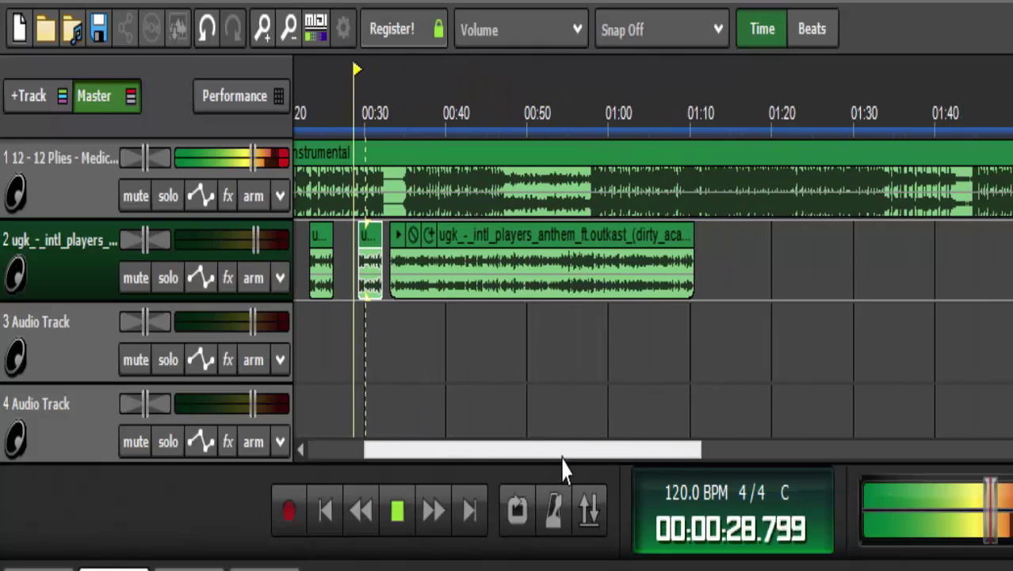
{"action": "right_click", "coordinate": [697, 326]}
{"action": "left_click", "coordinate": [745, 547]}
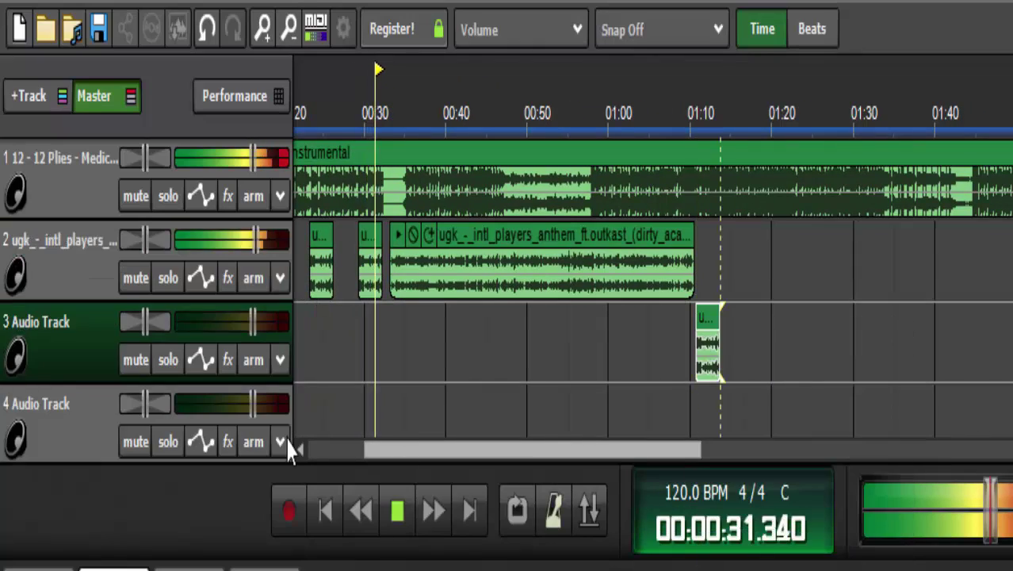
Add the Acoustica Chorus effect to track 3 and set its preset to Slow Sweep
{"action": "left_click", "coordinate": [228, 359]}
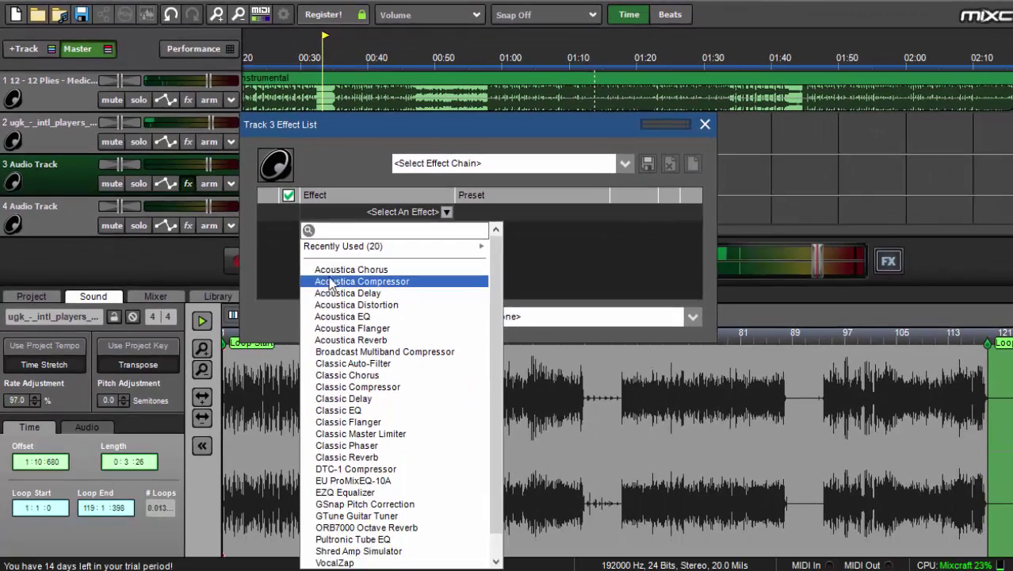
{"action": "left_click", "coordinate": [349, 382]}
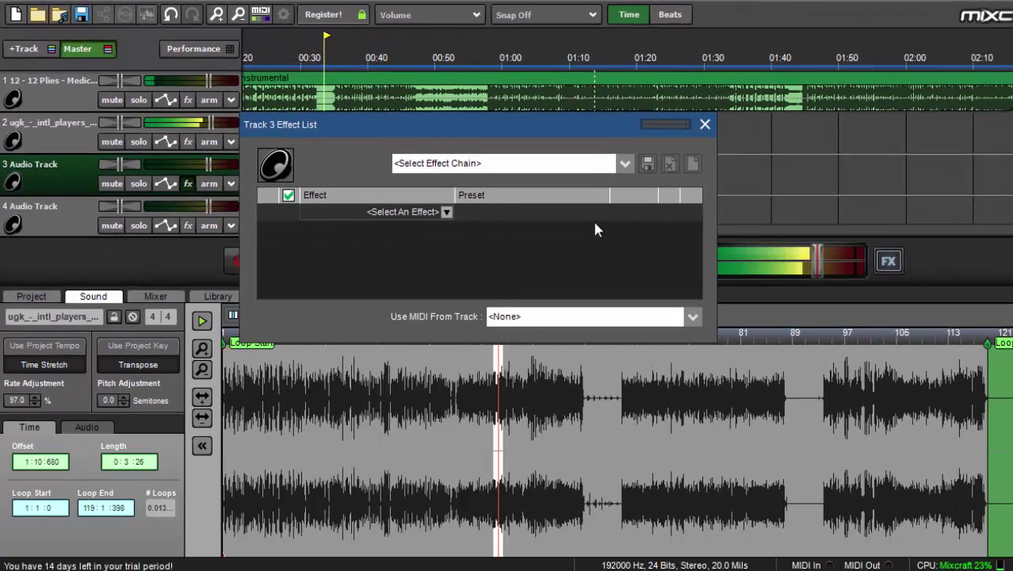
{"action": "left_click", "coordinate": [629, 300]}
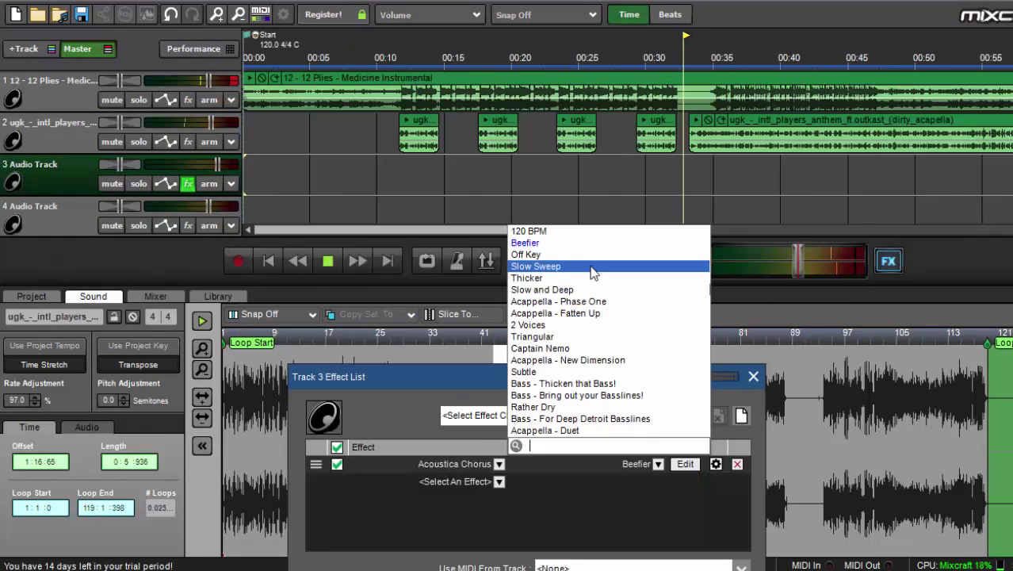
{"action": "left_click", "coordinate": [529, 267]}
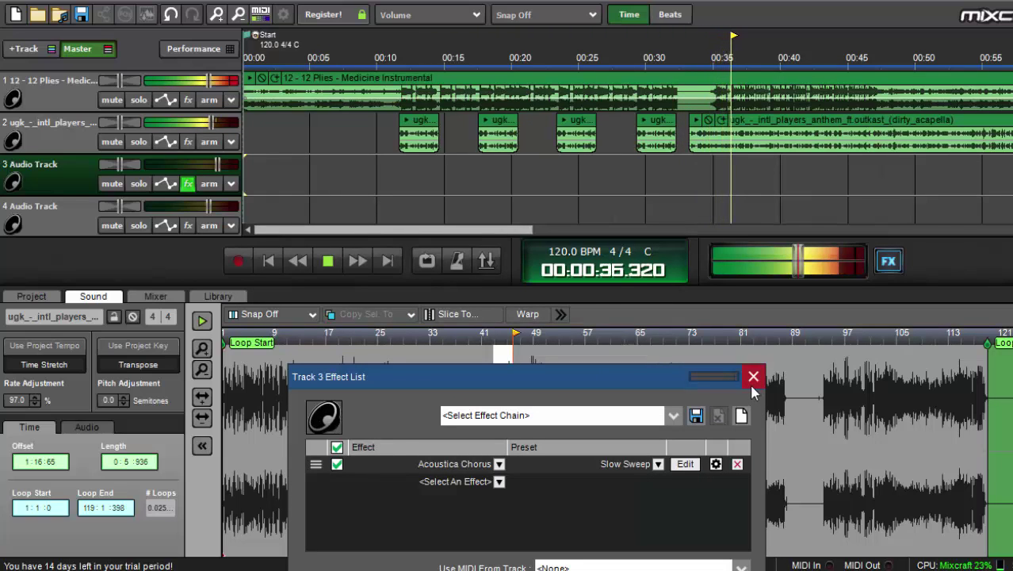
Add the sound file 8 DROPS 4 JON804.wav from the Music library's Acapella's folder to track 4
{"action": "left_click_drag", "start_coordinate": [453, 230], "coordinate": [511, 235]}
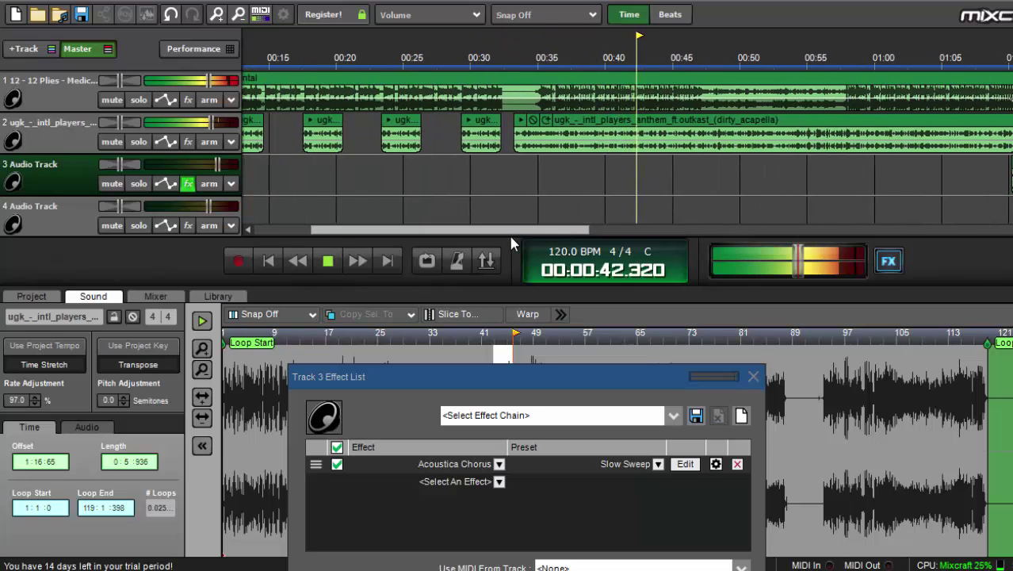
{"action": "left_click", "coordinate": [75, 222]}
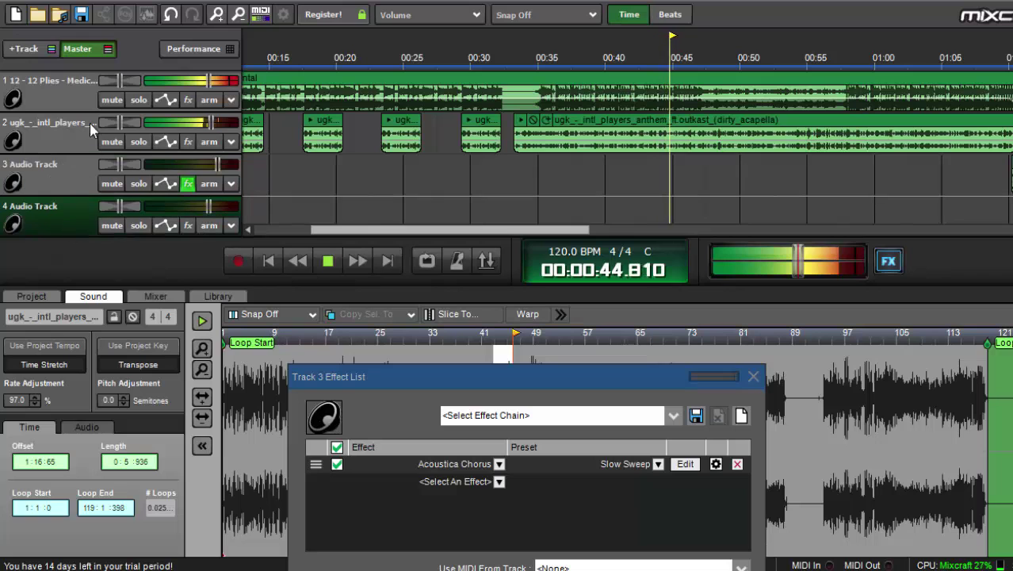
{"action": "left_click", "coordinate": [59, 18]}
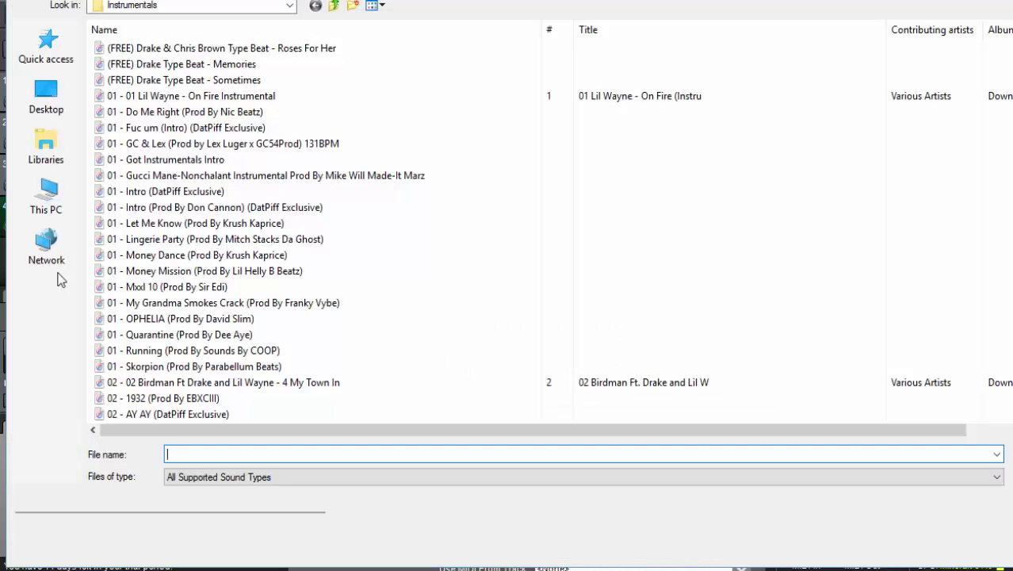
{"action": "left_click", "coordinate": [269, 29]}
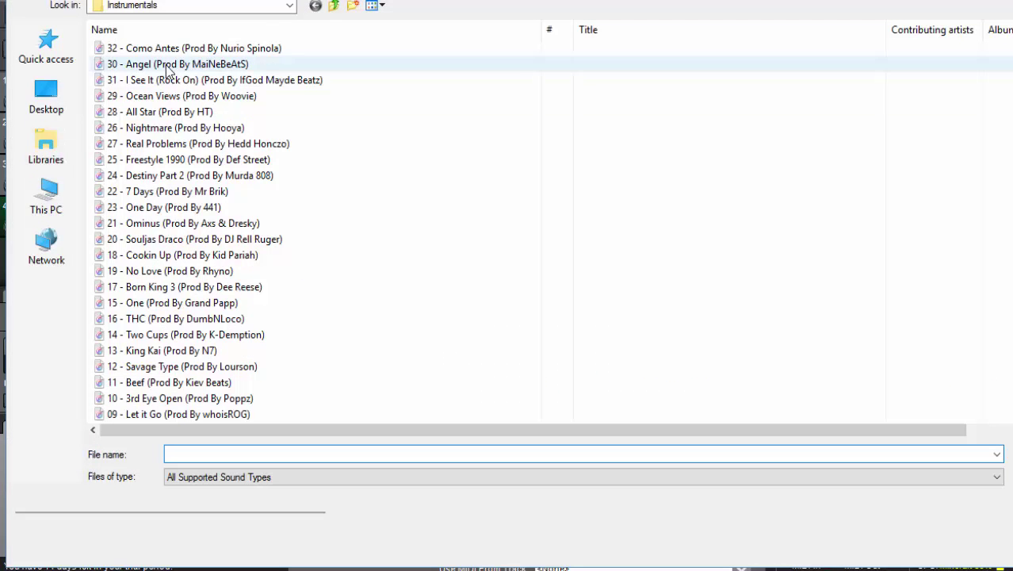
{"action": "left_click", "coordinate": [333, 8]}
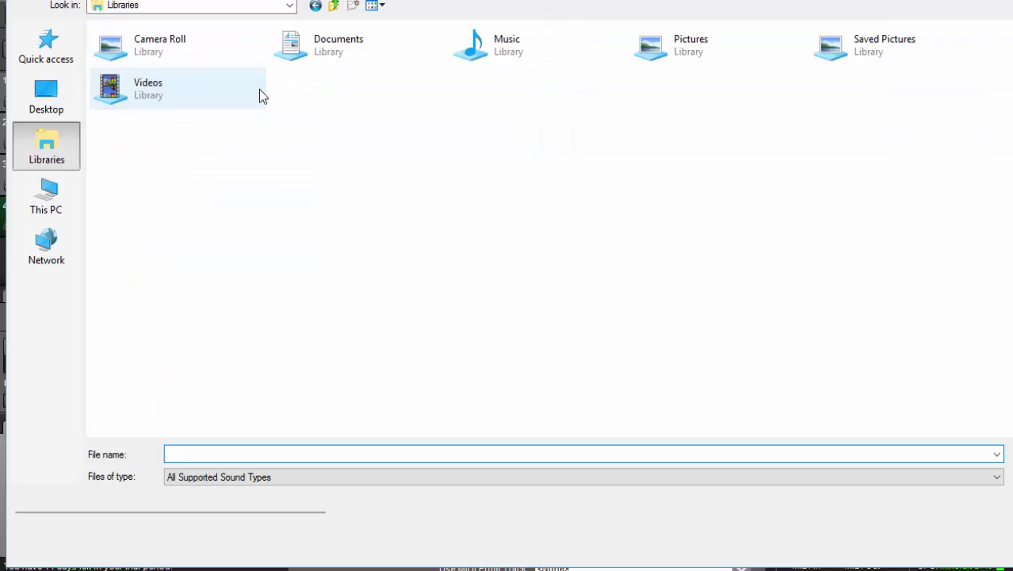
{"action": "double_click", "coordinate": [470, 57]}
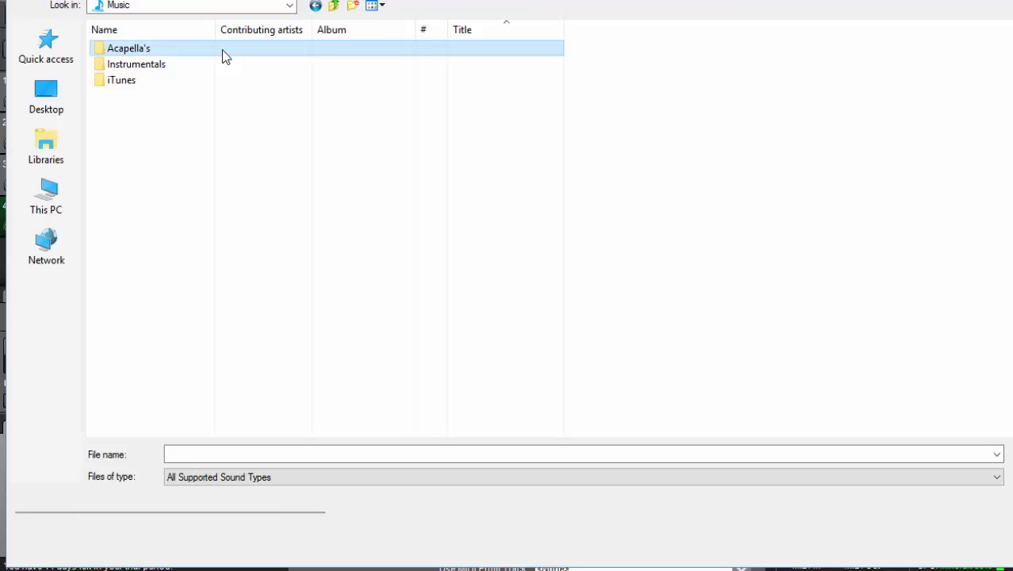
{"action": "double_click", "coordinate": [225, 54]}
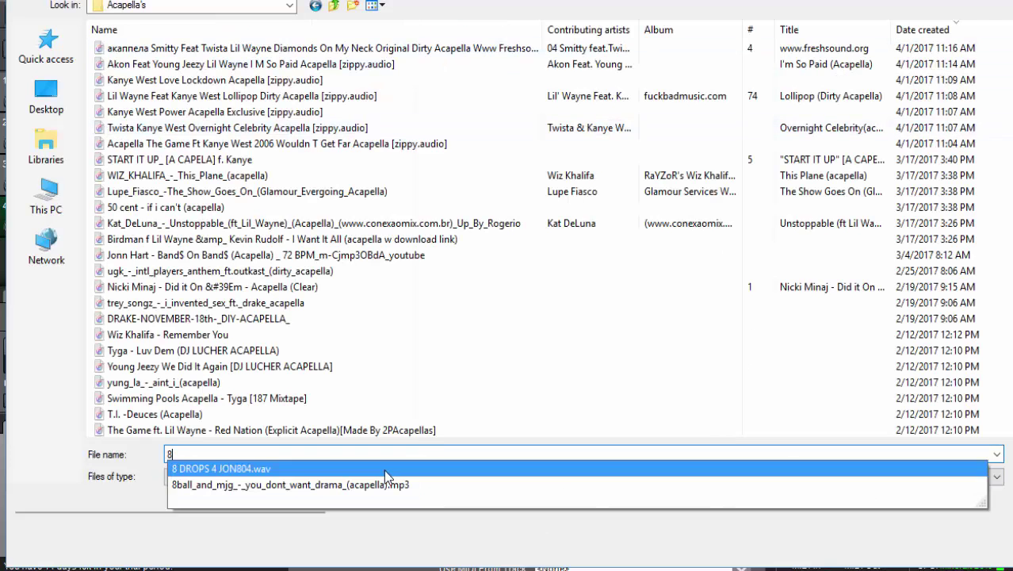
{"action": "left_click", "coordinate": [384, 469]}
{"action": "key", "text": "Return"}
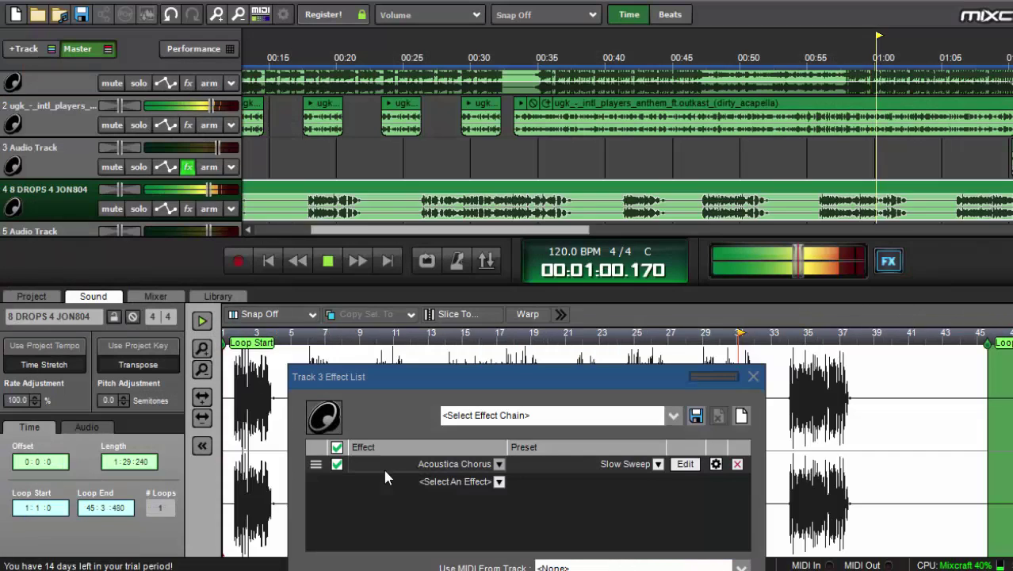
With track 4 temporarily muted, trim the 8 DROPS 4 JON804 clip to about 8.69 seconds and place it at about 0:29.85
{"action": "left_click", "coordinate": [111, 209]}
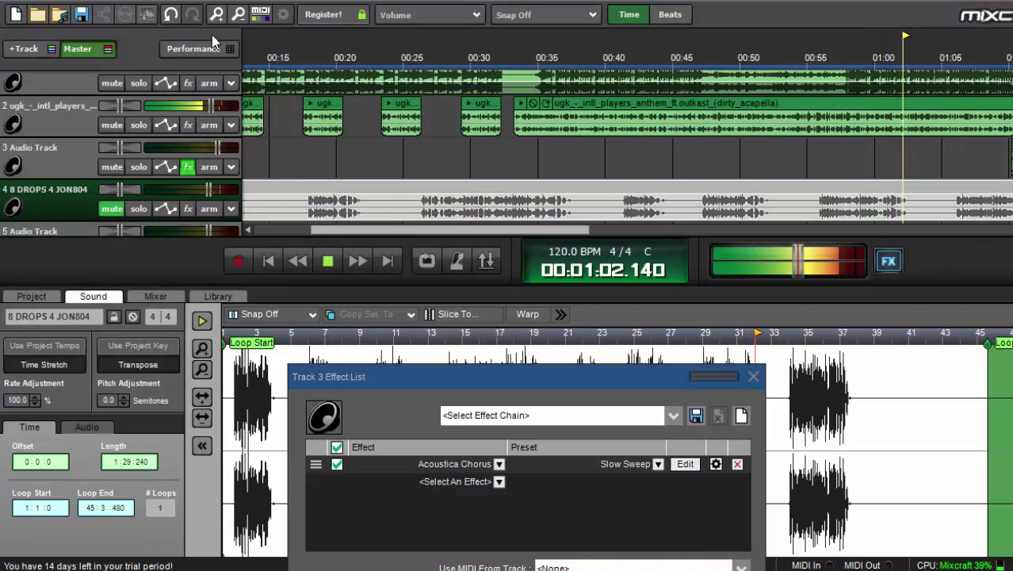
{"action": "left_click", "coordinate": [237, 16]}
{"action": "left_click", "coordinate": [238, 16]}
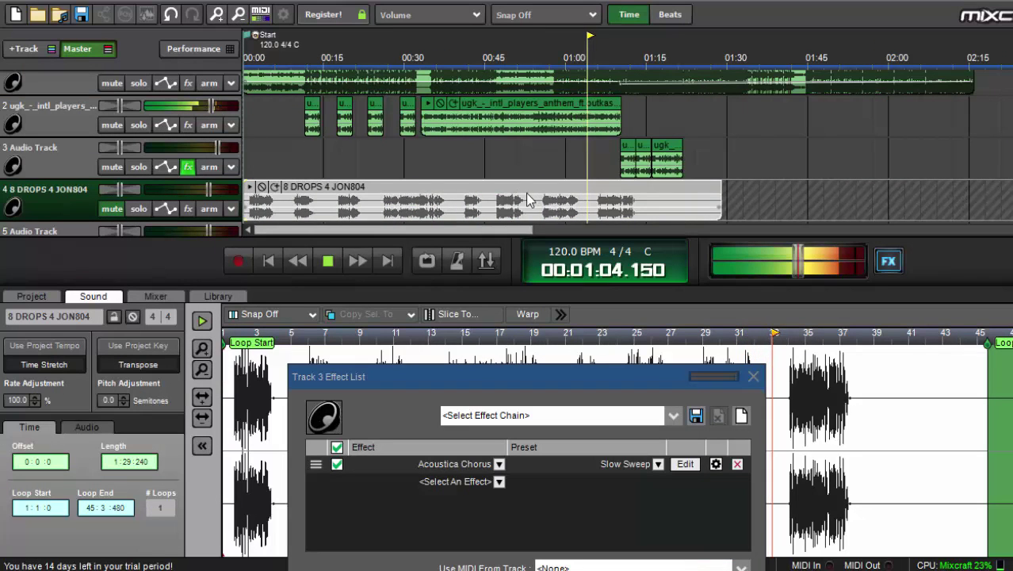
{"action": "left_click_drag", "start_coordinate": [288, 197], "coordinate": [418, 190]}
{"action": "left_click_drag", "start_coordinate": [483, 226], "coordinate": [446, 223]}
{"action": "left_click_drag", "start_coordinate": [435, 189], "coordinate": [407, 199]}
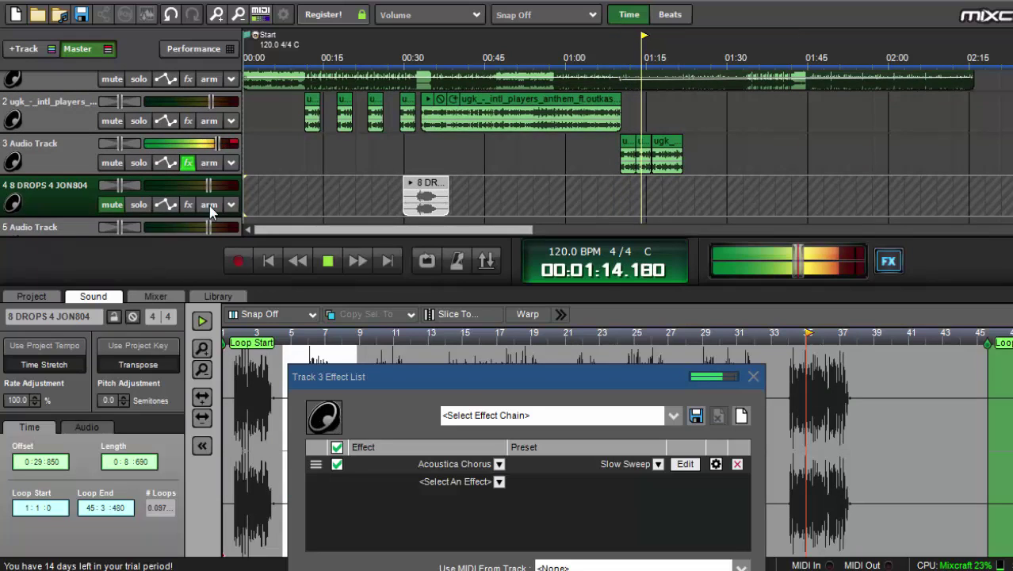
{"action": "left_click", "coordinate": [111, 205]}
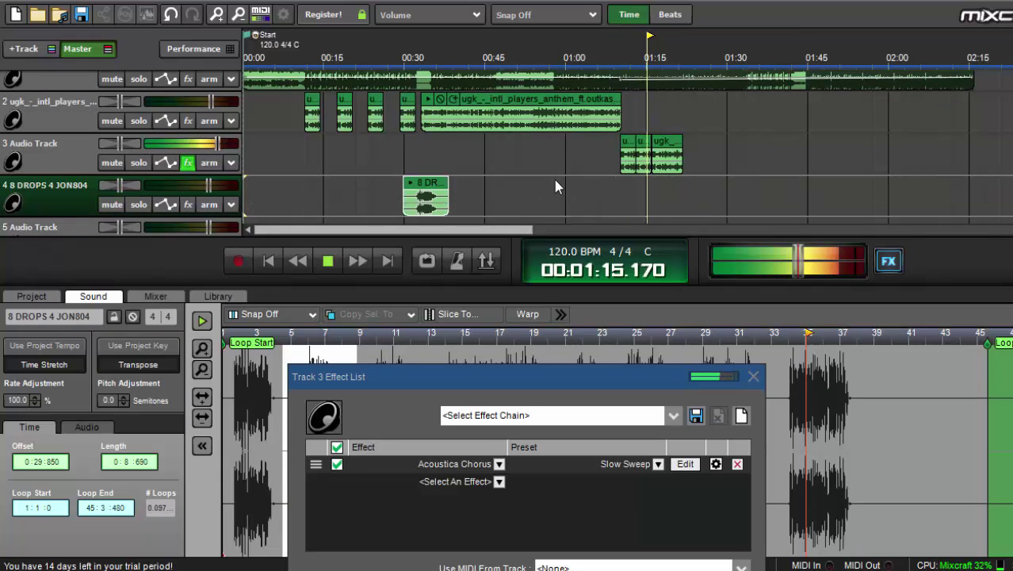
Copy the first acapella clip on track 3 and paste it directly after that track's last clip, at about 1:21.9
{"action": "right_click", "coordinate": [633, 147]}
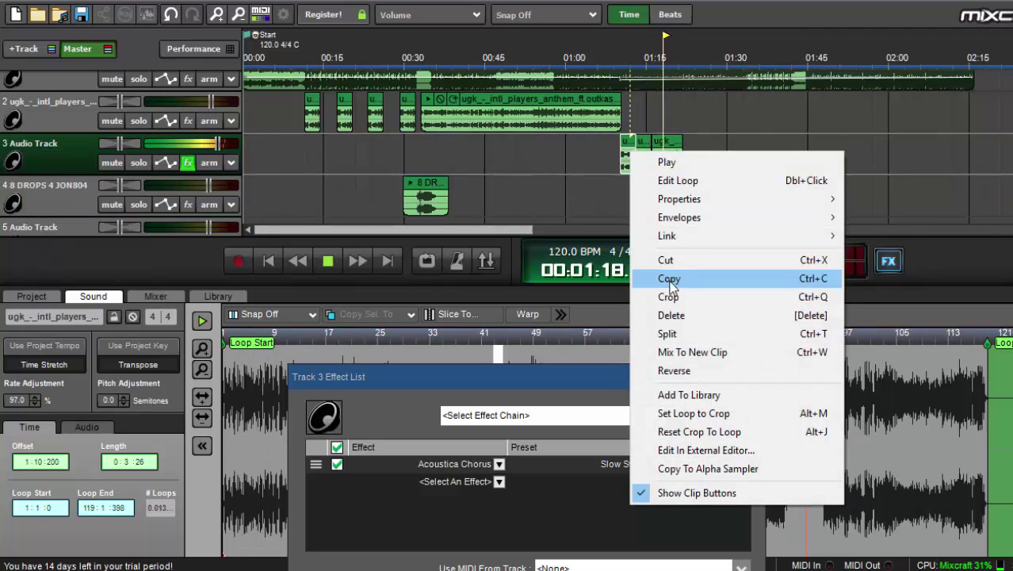
{"action": "left_click", "coordinate": [670, 278]}
{"action": "right_click", "coordinate": [685, 162]}
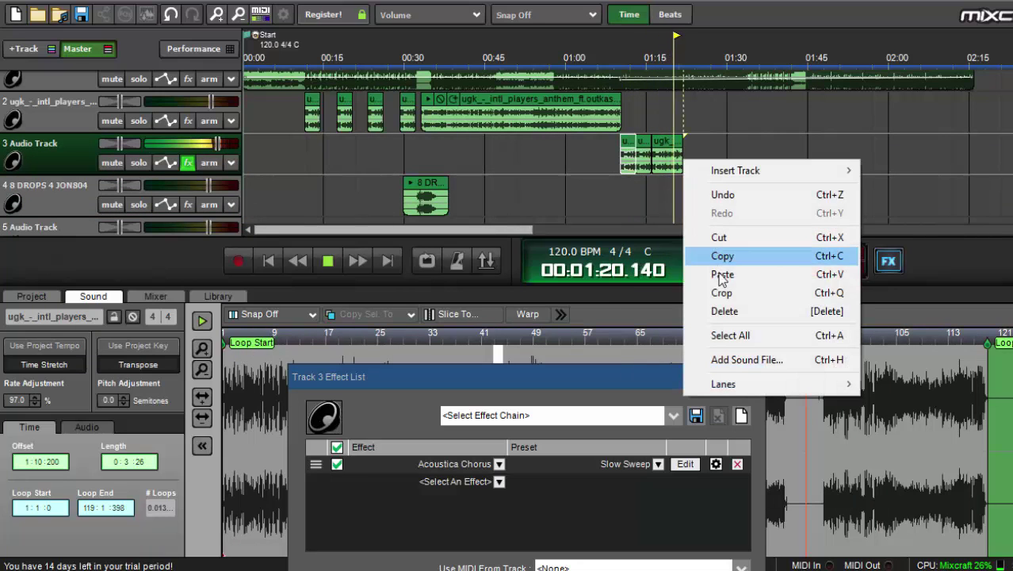
{"action": "left_click", "coordinate": [849, 276]}
Paste another acapella copy on track 3 and align its start with the previous clip's end, at about 1:24.9
{"action": "left_click", "coordinate": [222, 17]}
{"action": "left_click", "coordinate": [222, 17]}
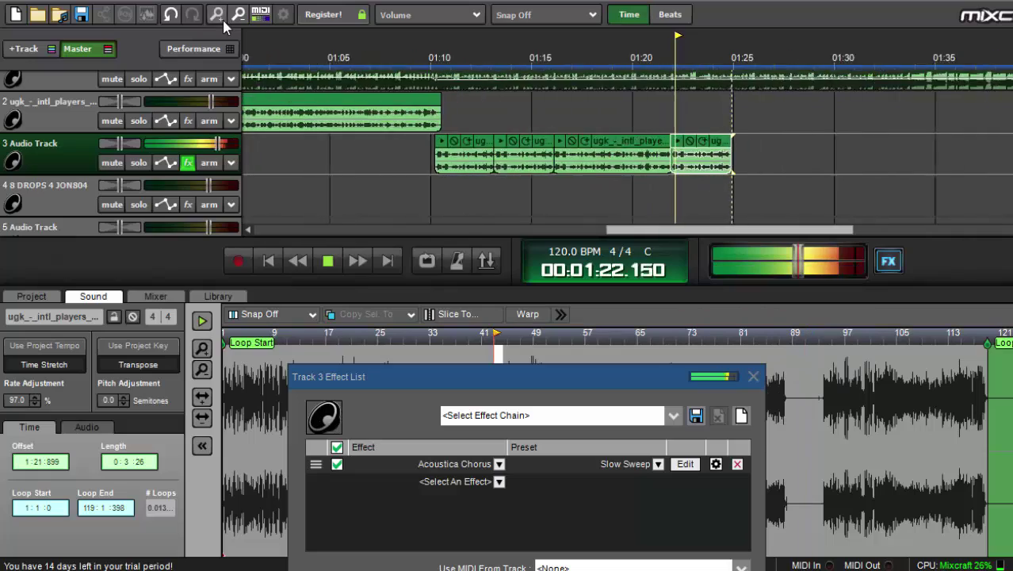
{"action": "left_click", "coordinate": [222, 18]}
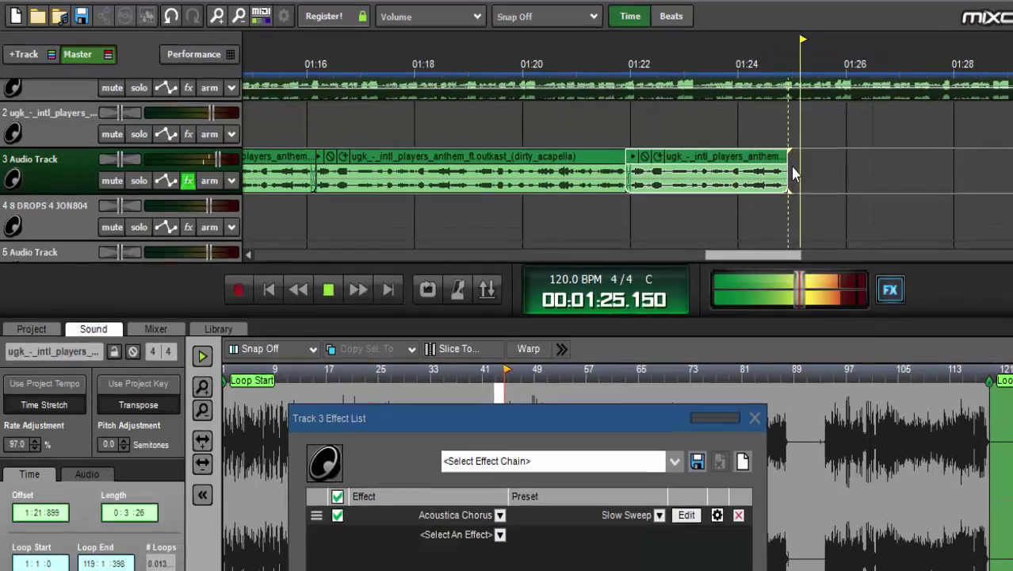
{"action": "right_click", "coordinate": [792, 151]}
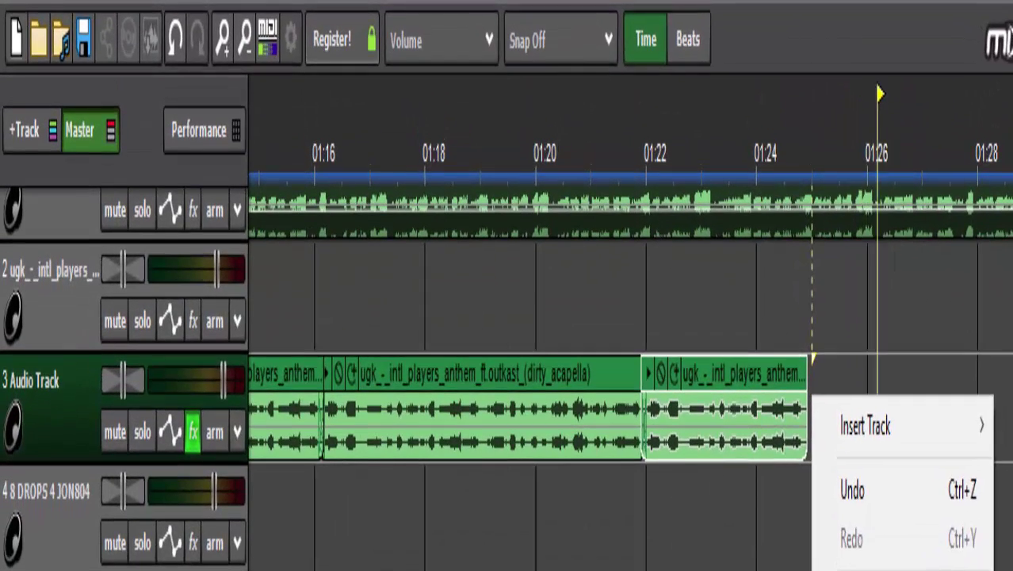
{"action": "left_click", "coordinate": [842, 511]}
{"action": "left_click_drag", "start_coordinate": [861, 413], "coordinate": [869, 411]}
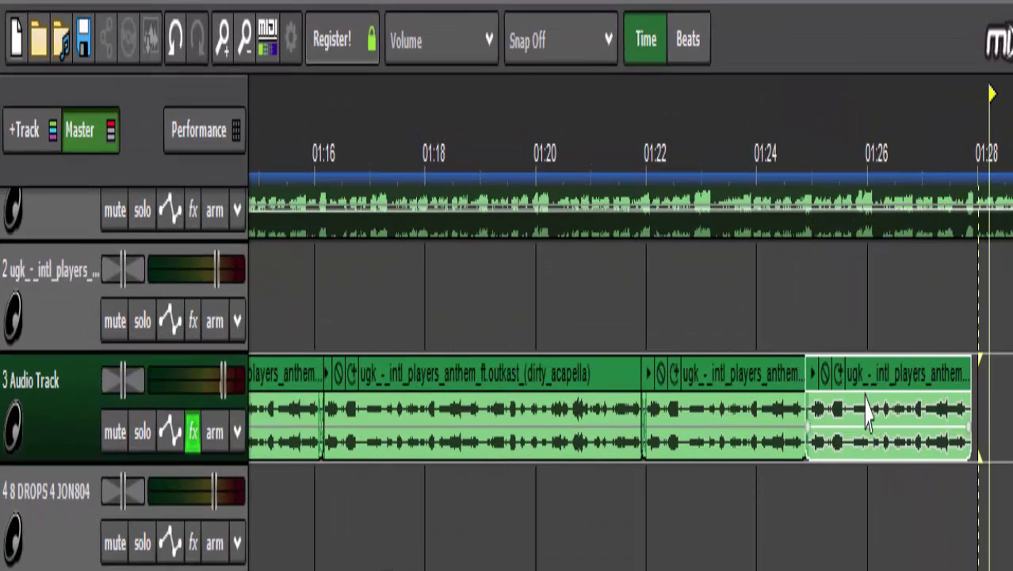
Paste one more acapella copy on track 3, align it at about 1:27.8, and extend its end to about 1:33.8
{"action": "left_click", "coordinate": [422, 136]}
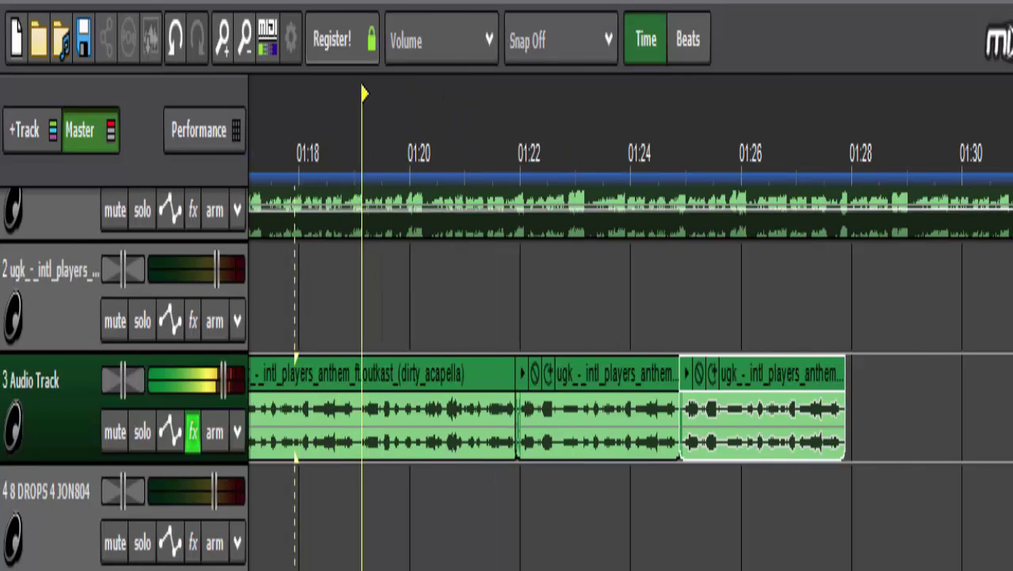
{"action": "right_click", "coordinate": [855, 411]}
{"action": "left_click", "coordinate": [892, 420]}
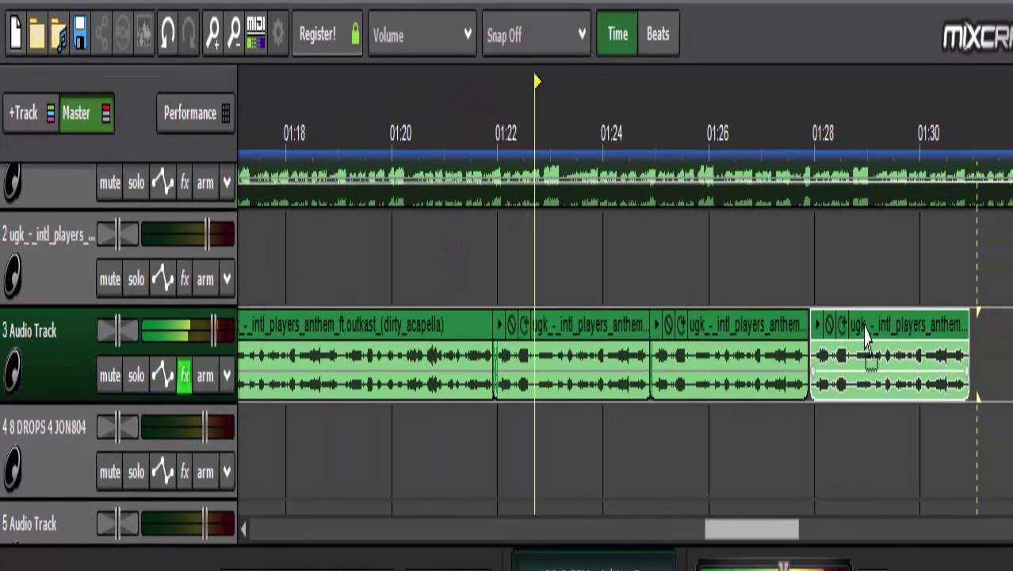
{"action": "left_click", "coordinate": [564, 331]}
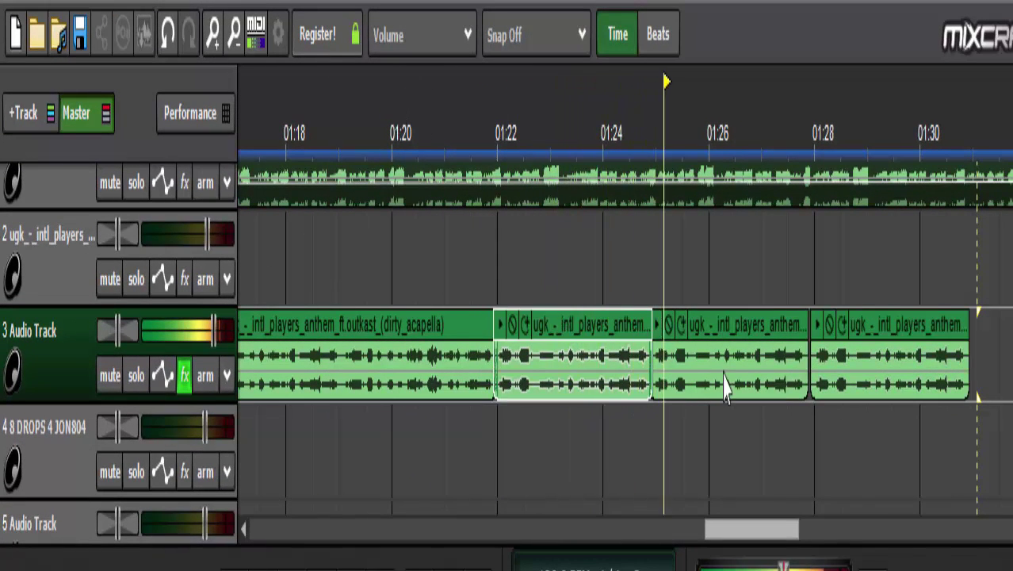
{"action": "left_click", "coordinate": [880, 347]}
{"action": "left_click_drag", "start_coordinate": [874, 333], "coordinate": [870, 333]}
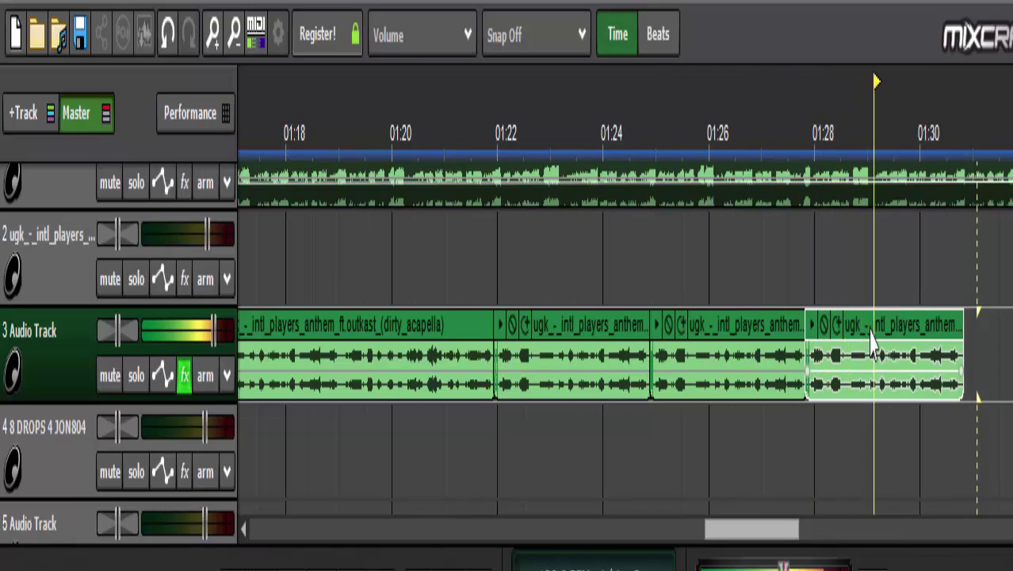
{"action": "left_click_drag", "start_coordinate": [963, 357], "coordinate": [547, 459]}
Play back the whole arrangement from the first acapella clip, at about 0:12, to review it
{"action": "left_click", "coordinate": [233, 33]}
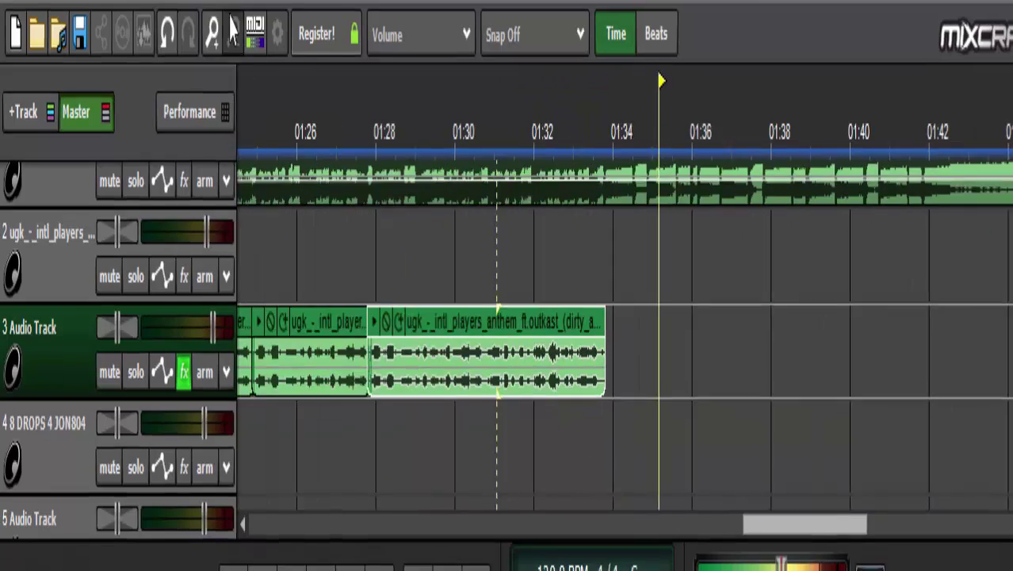
{"action": "left_click", "coordinate": [233, 34]}
{"action": "left_click", "coordinate": [233, 34]}
{"action": "left_click", "coordinate": [233, 34]}
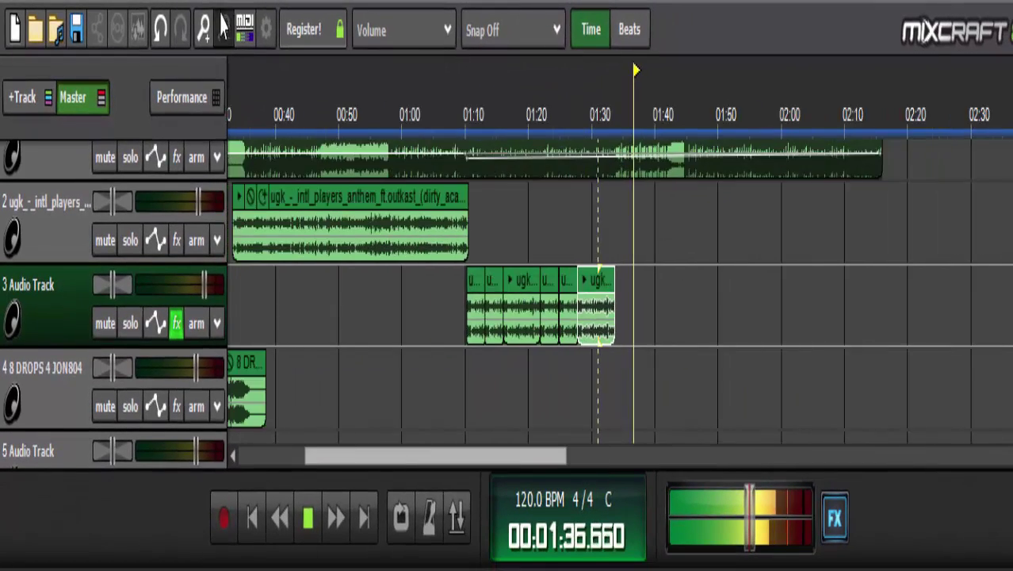
{"action": "left_click", "coordinate": [223, 29]}
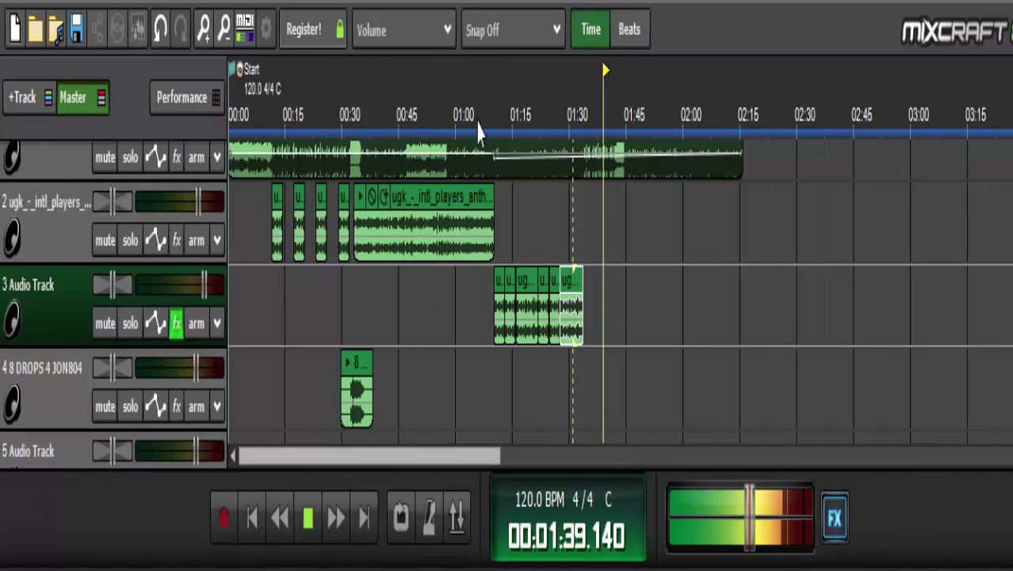
{"action": "left_click", "coordinate": [272, 131]}
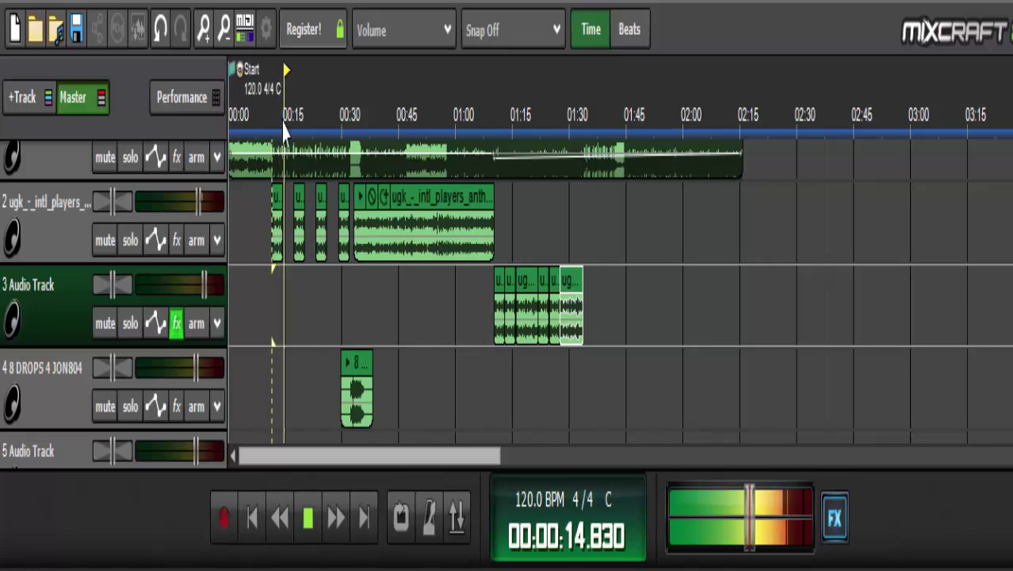
Audition the vocal drop from about 0:32 and shift its clip about half a second earlier, aligning its start with the fourth short acapella clip
{"action": "left_click", "coordinate": [350, 135]}
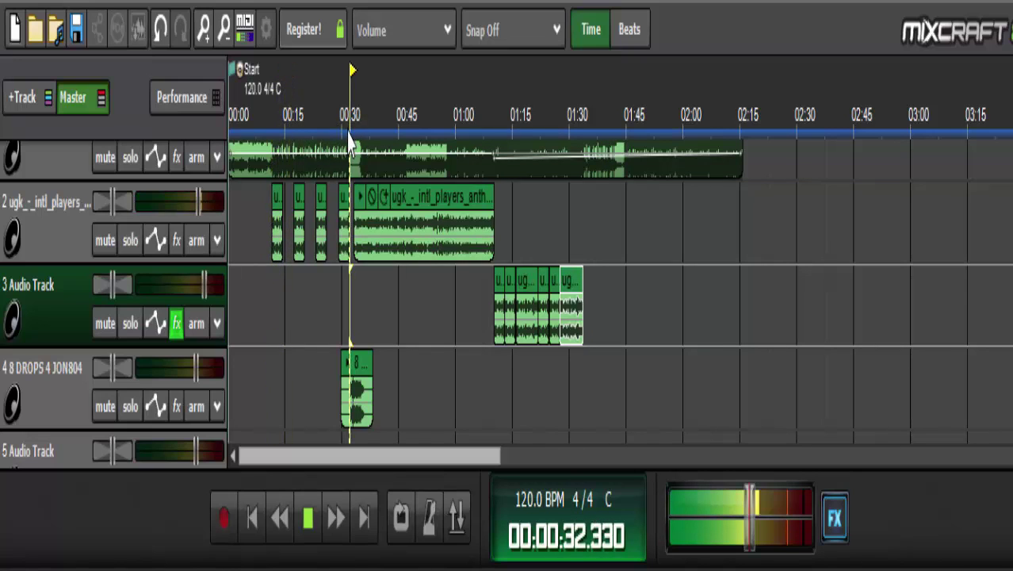
{"action": "left_click", "coordinate": [204, 31]}
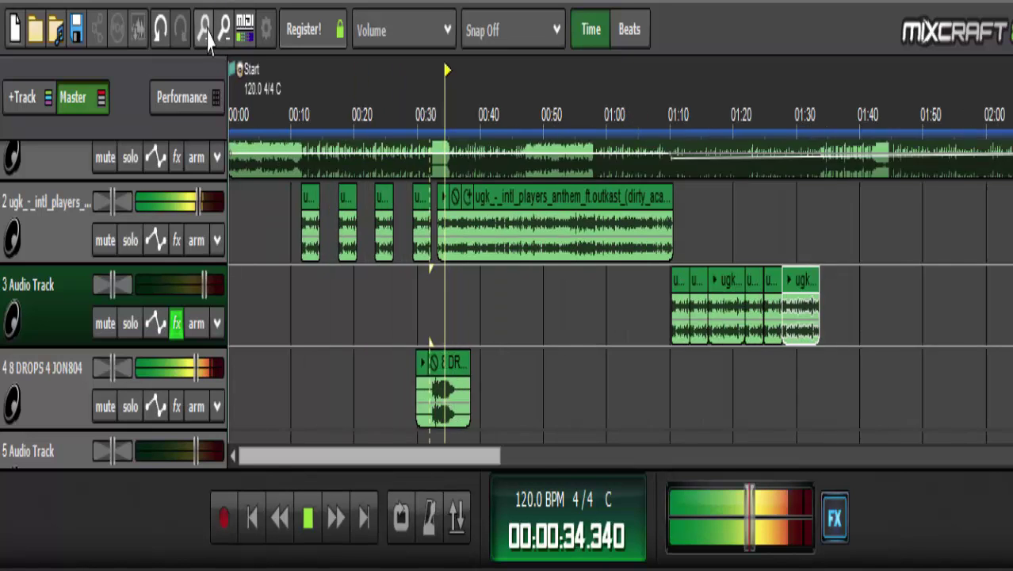
{"action": "left_click", "coordinate": [205, 30]}
{"action": "left_click", "coordinate": [205, 31]}
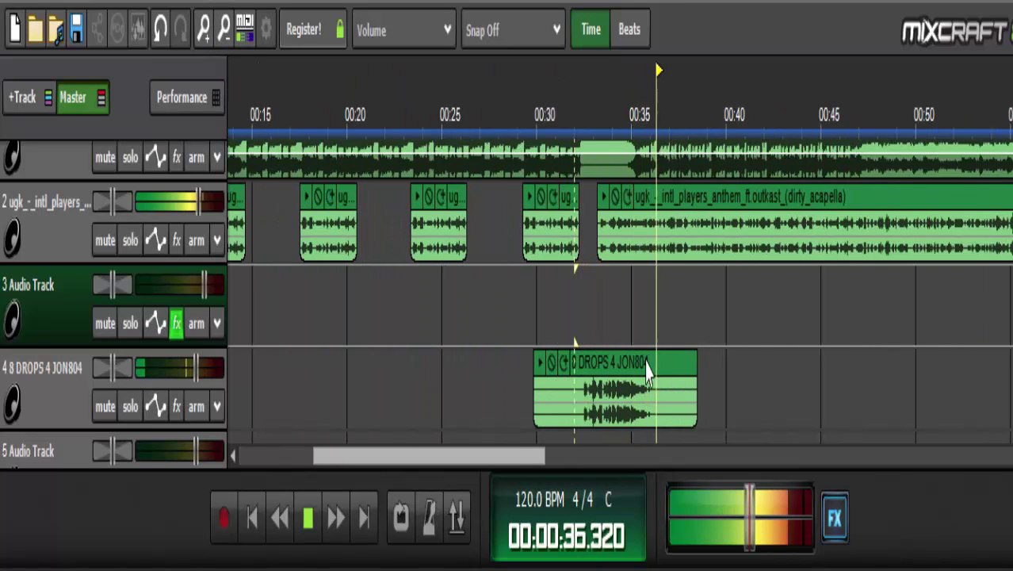
{"action": "left_click_drag", "start_coordinate": [664, 361], "coordinate": [654, 362]}
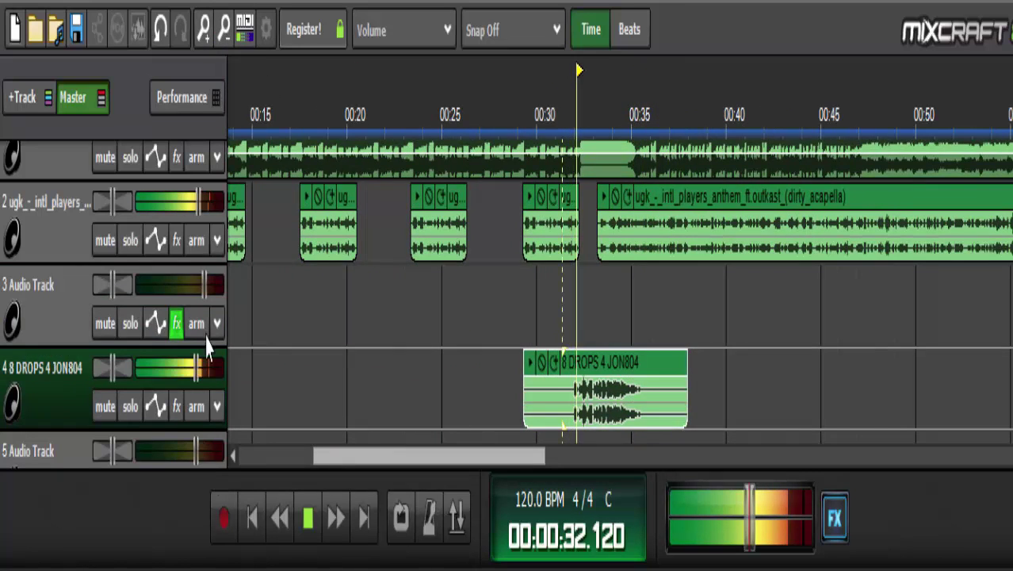
Lower the volume of the vocal drop track slightly while the passage around 0:32 plays
{"action": "left_click_drag", "start_coordinate": [195, 367], "coordinate": [181, 374]}
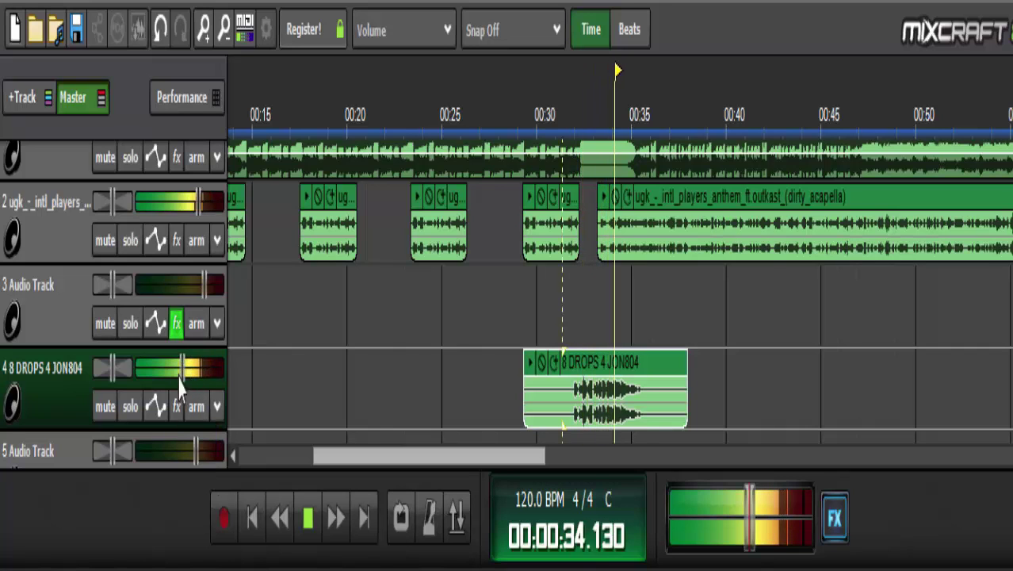
{"action": "left_click", "coordinate": [223, 30]}
{"action": "left_click", "coordinate": [223, 30]}
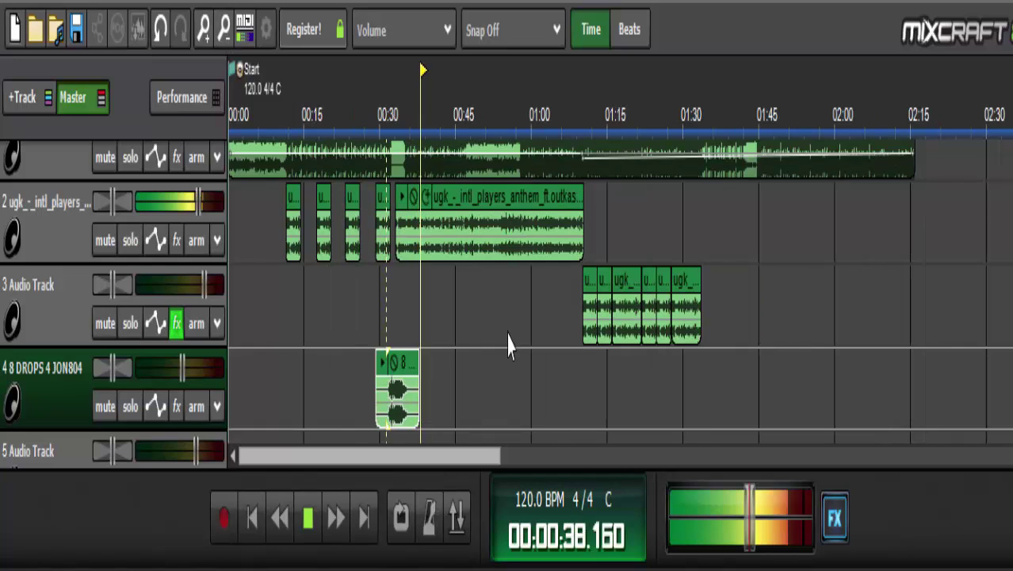